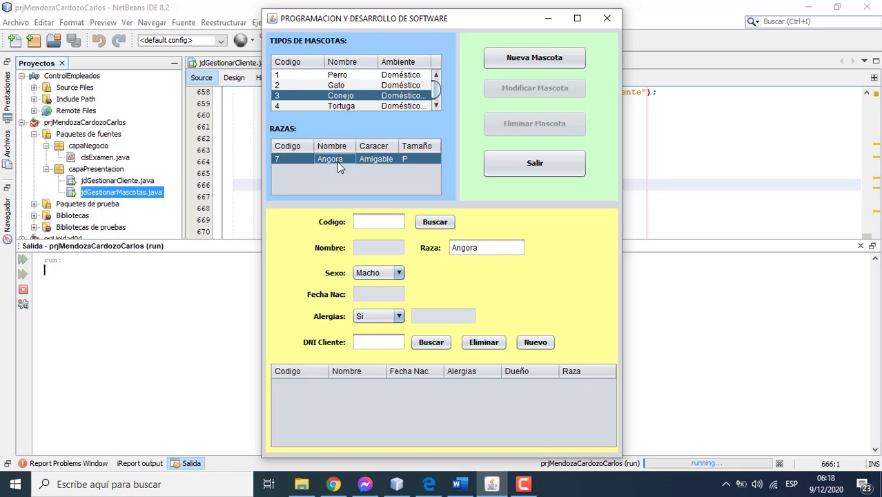
Start a new pet record for the Perro type with the Pastor Alemán breed.
left_click(338, 76)
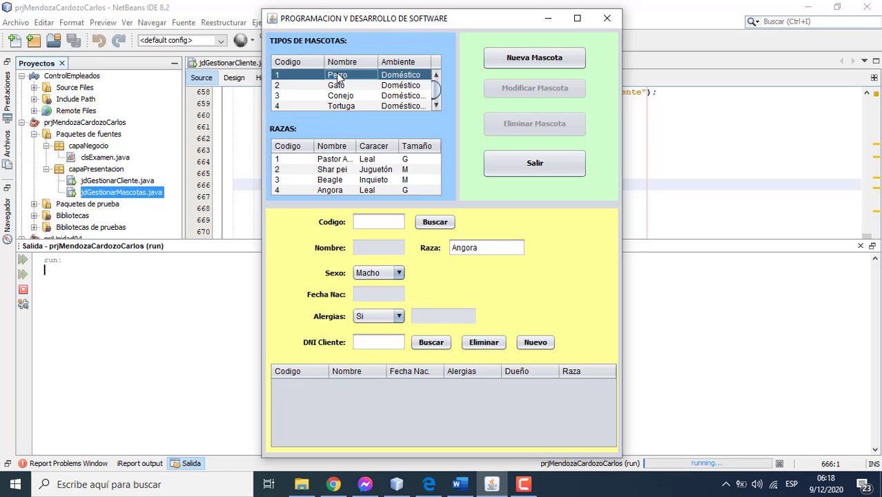
left_click(337, 160)
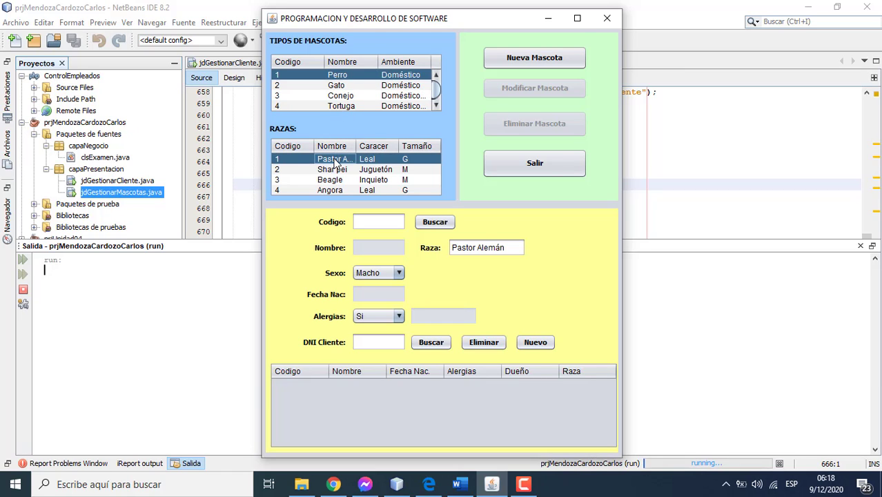
left_click(532, 61)
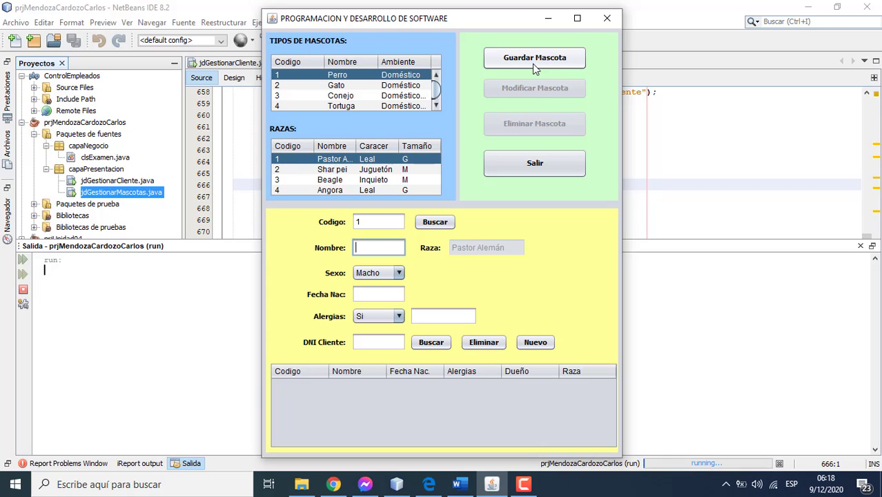
Name the new pet pepe, enter its birth date and set its allergies to No.
left_click(391, 246)
type("pepe")
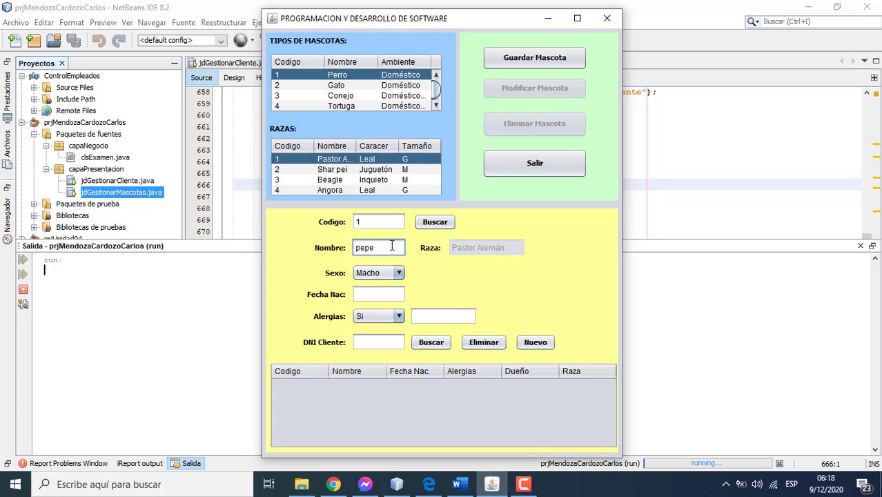
left_click(377, 296)
type("11/09/2")
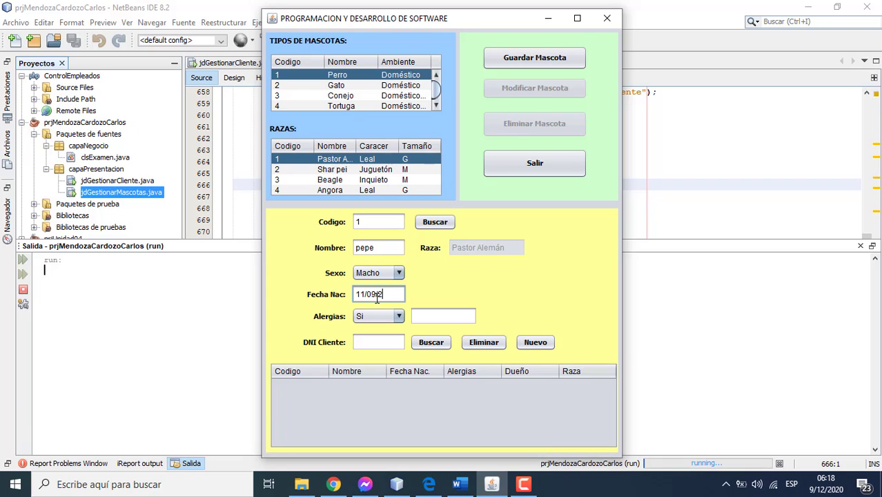
type("020")
left_click(386, 316)
left_click(373, 343)
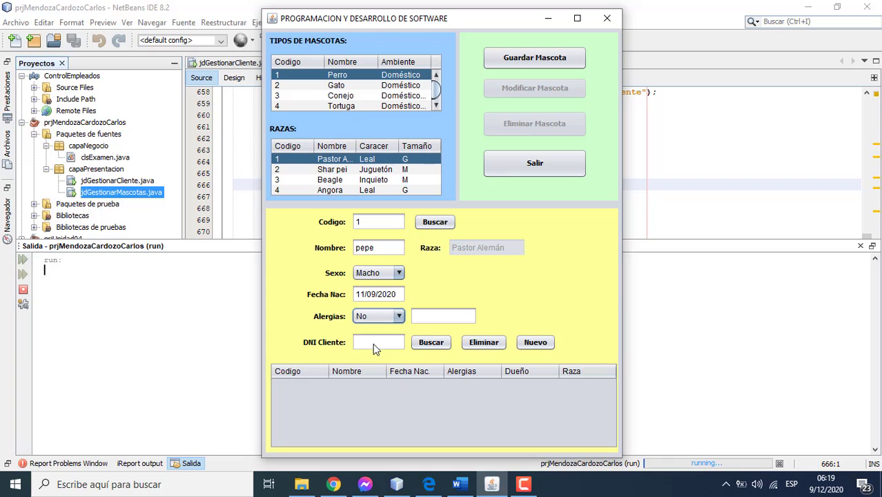
Enter the owner's DNI for the pet pepe and try to save the record.
left_click(373, 343)
type("11111111")
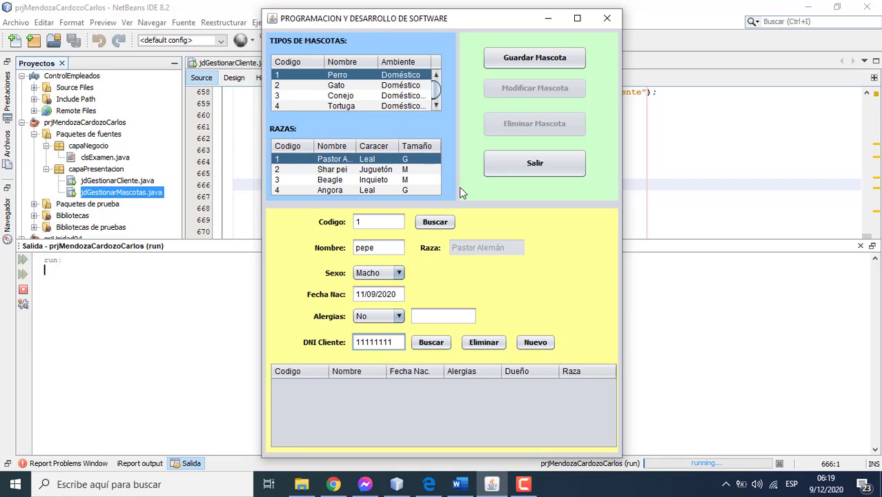
left_click(509, 67)
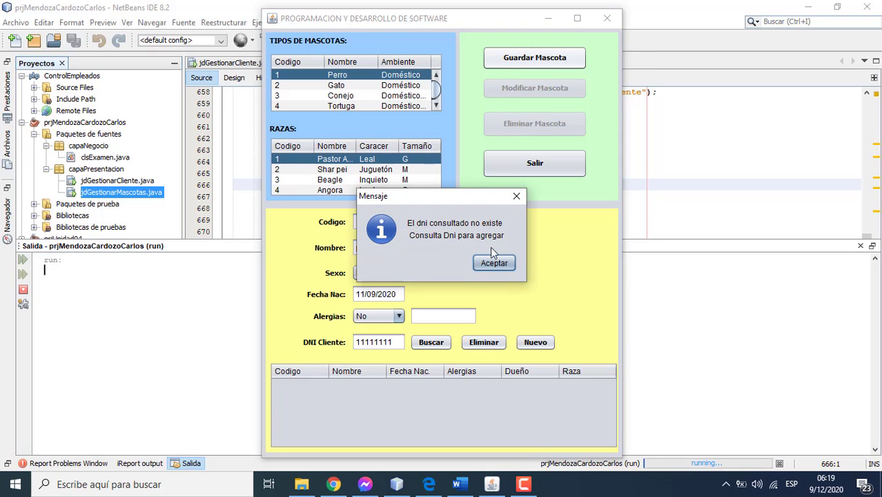
left_click(494, 265)
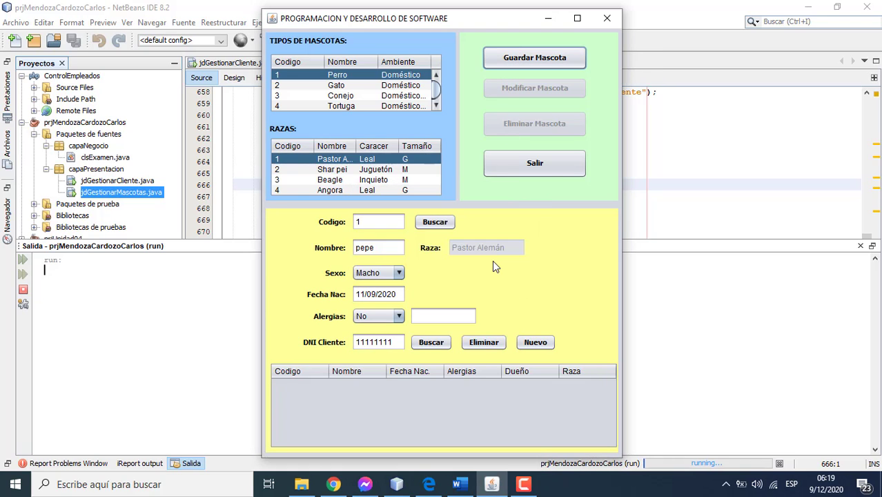
Look up the owner's DNI to open the client registration form, and move that form clear of the screen corner.
left_click(429, 348)
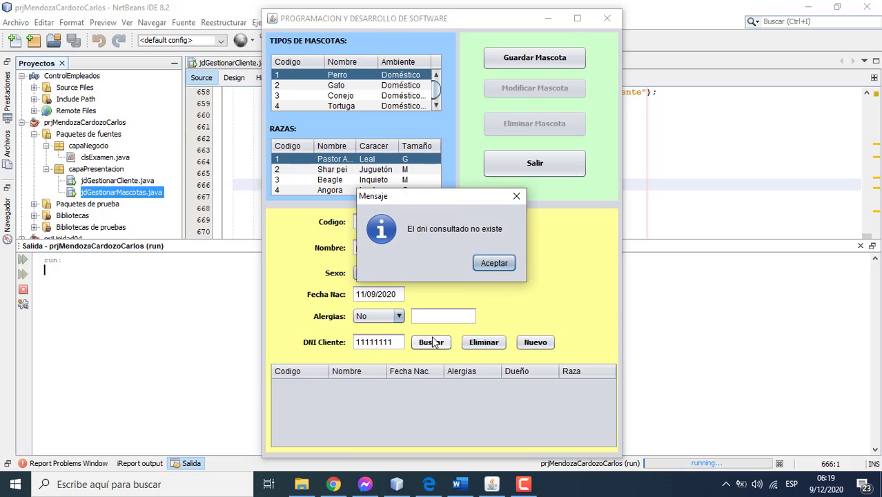
left_click(491, 263)
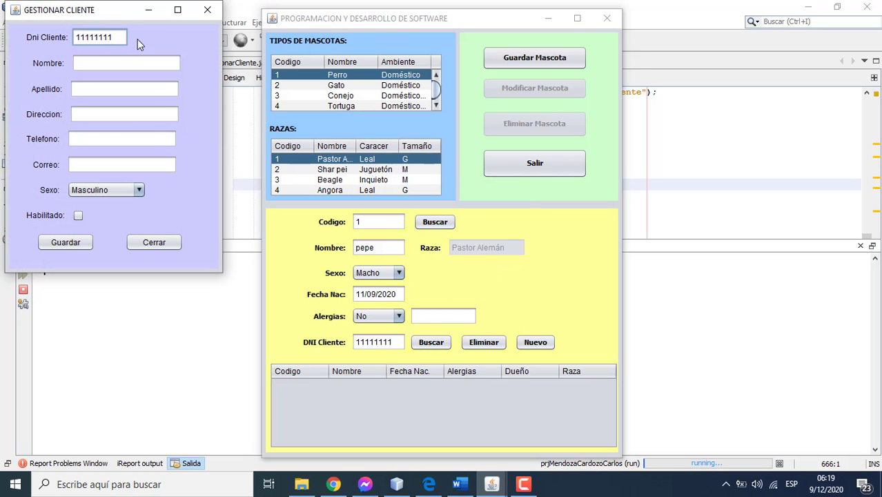
left_click_drag(122, 15, 159, 121)
Fill in the new client's first name, surname and address in the client form.
left_click(154, 172)
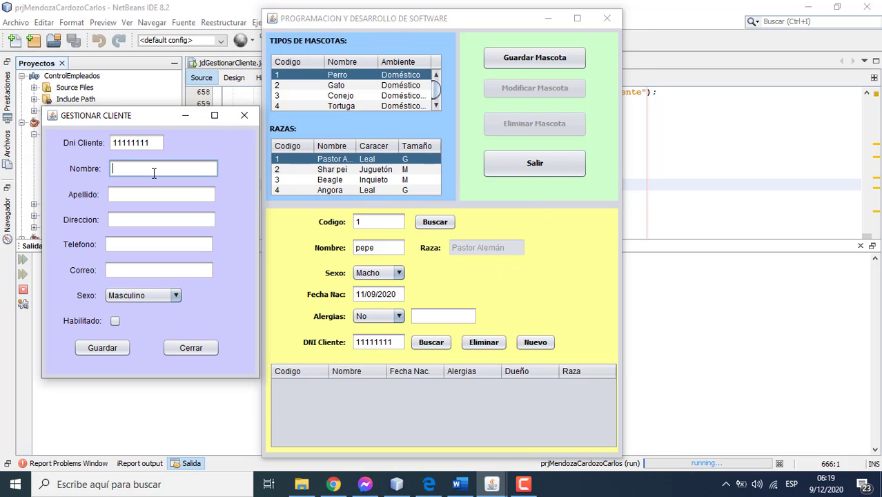
type("Pedro")
left_click(150, 196)
type("R")
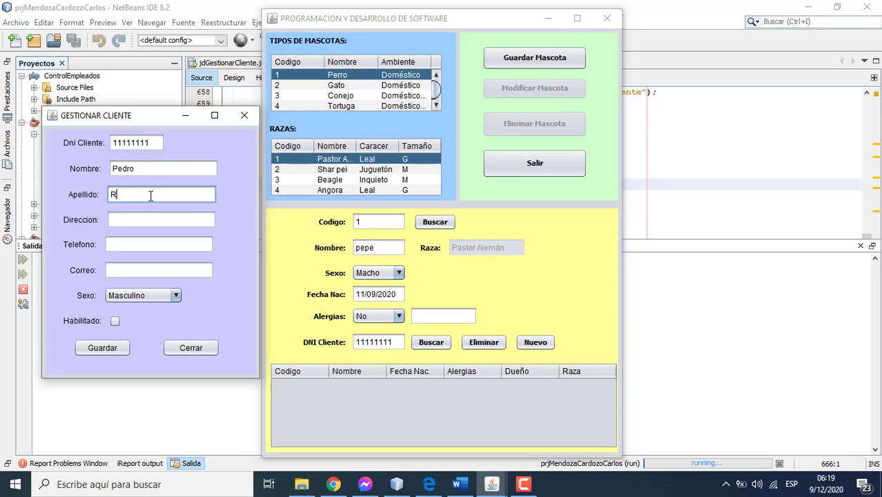
type("omero")
left_click(151, 215)
type("Lima 222")
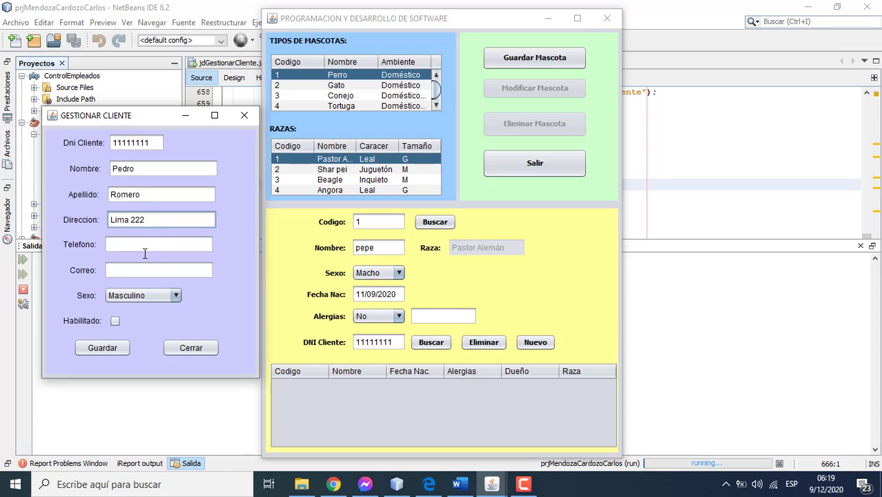
Mark the new client as Habilitado and save the client record.
left_click(115, 321)
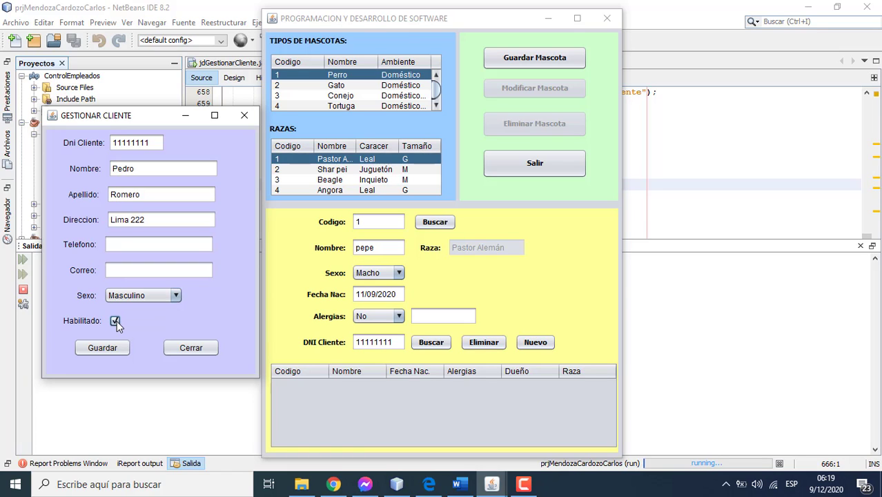
left_click(111, 347)
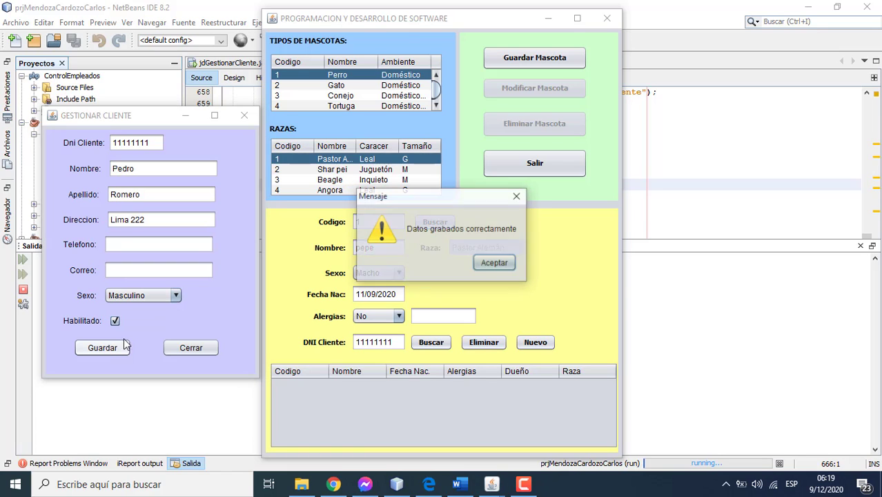
left_click(480, 266)
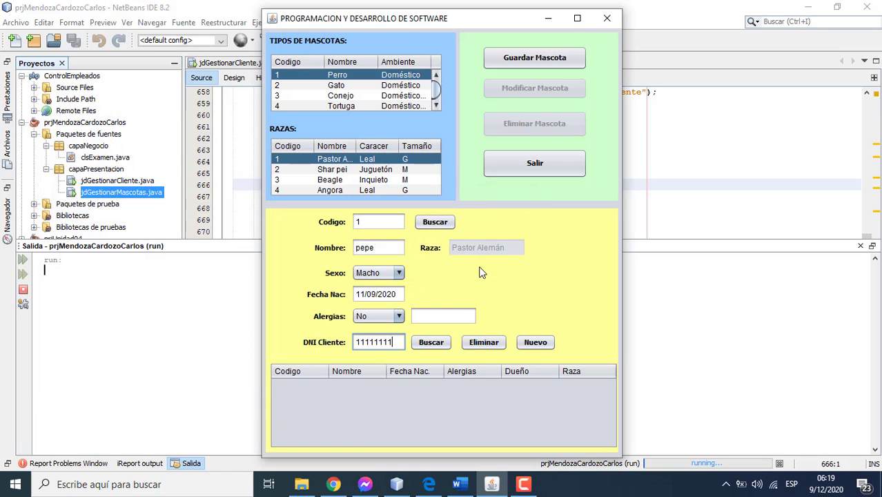
Save the pet record for pepe and clear the pet form for a new entry.
left_click(529, 62)
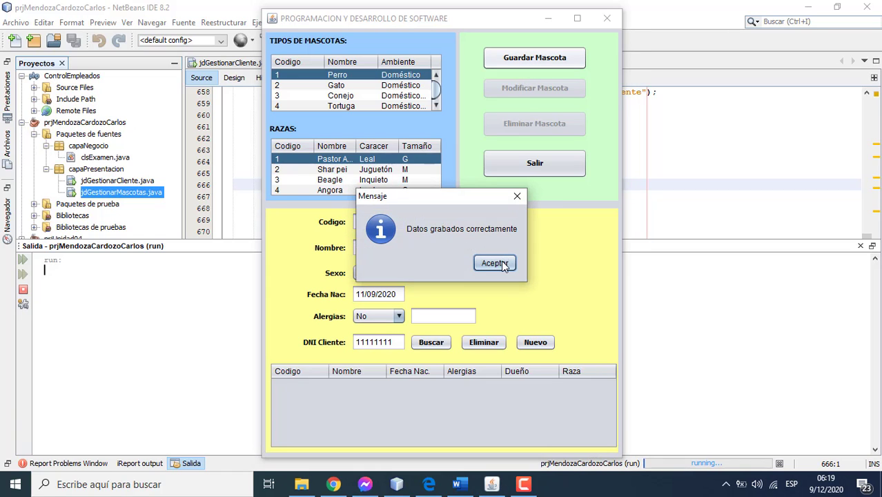
left_click(504, 260)
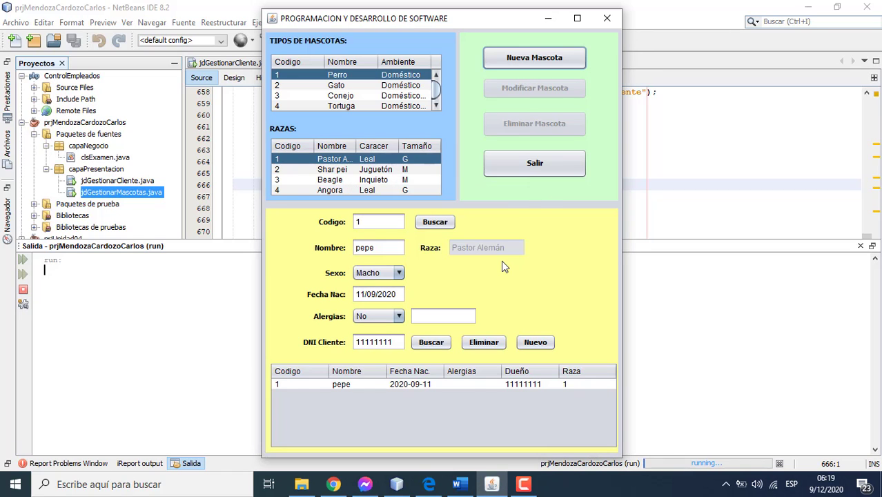
left_click(537, 344)
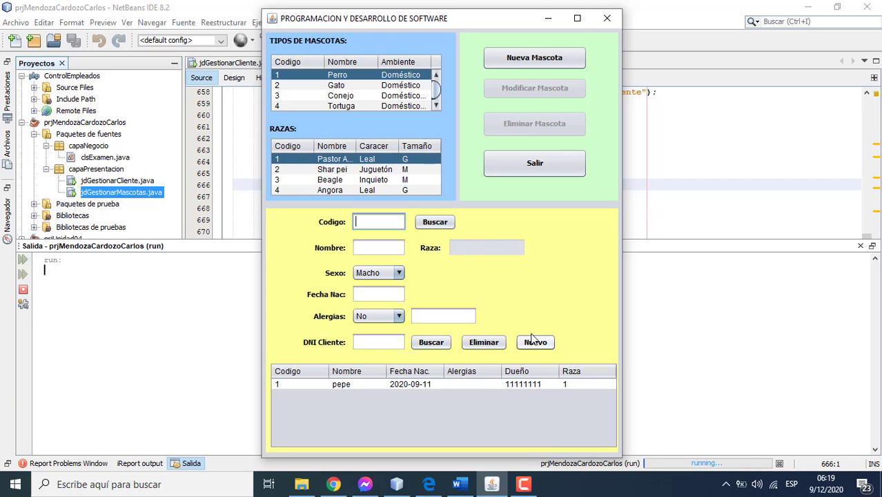
Start a new pet record for the Gato type with the Siberiano breed.
left_click(337, 86)
left_click(337, 160)
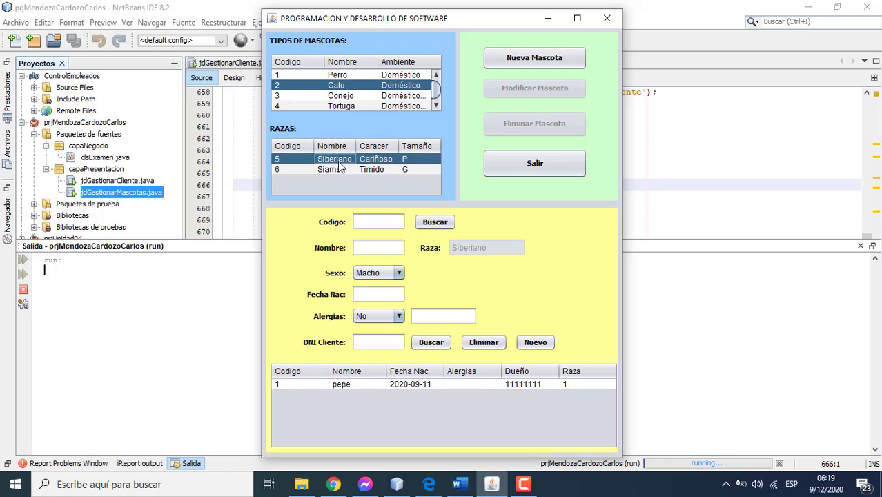
left_click(511, 62)
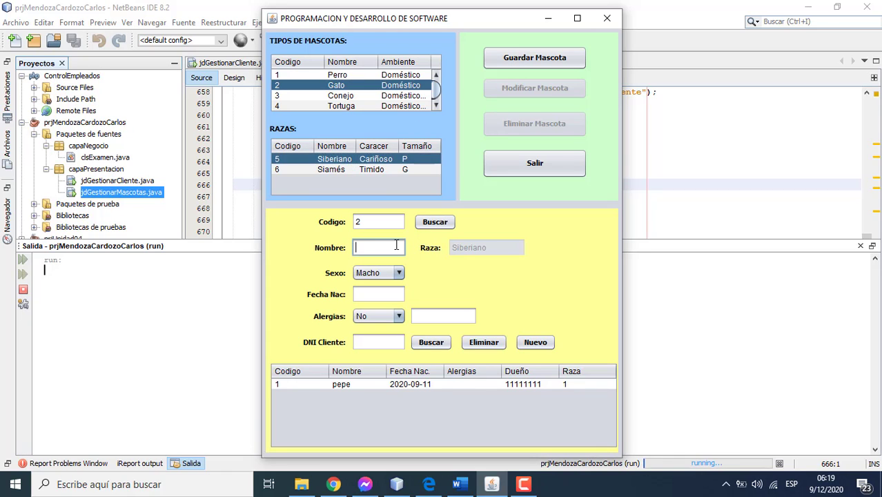
Name the cat rosita, set its sex to Hembra and enter its birth date.
type("rosita")
left_click(399, 272)
left_click(386, 298)
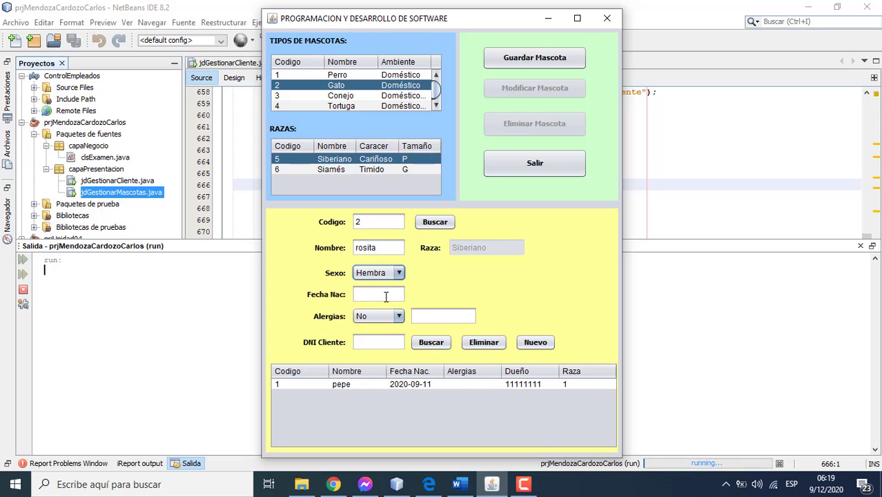
left_click(386, 297)
type("01/09/2020")
Enter the existing client's DNI as the owner of rosita and save the pet record.
left_click(381, 341)
type("11111111")
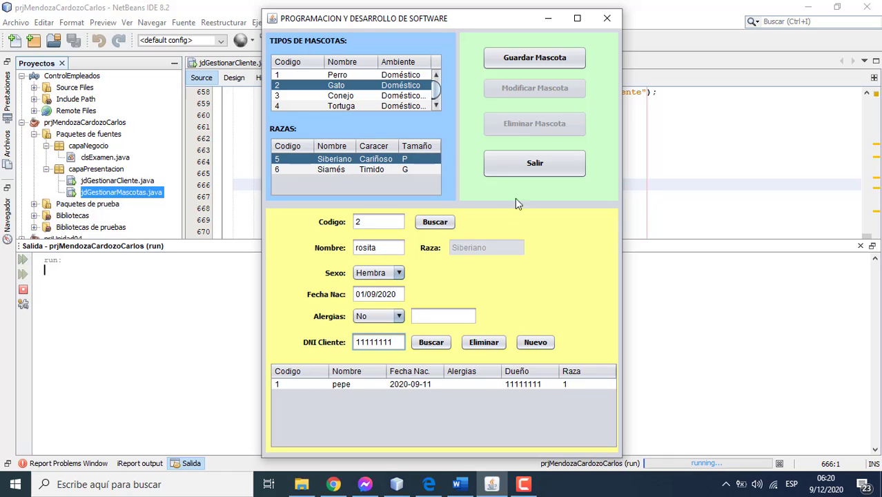
left_click(526, 60)
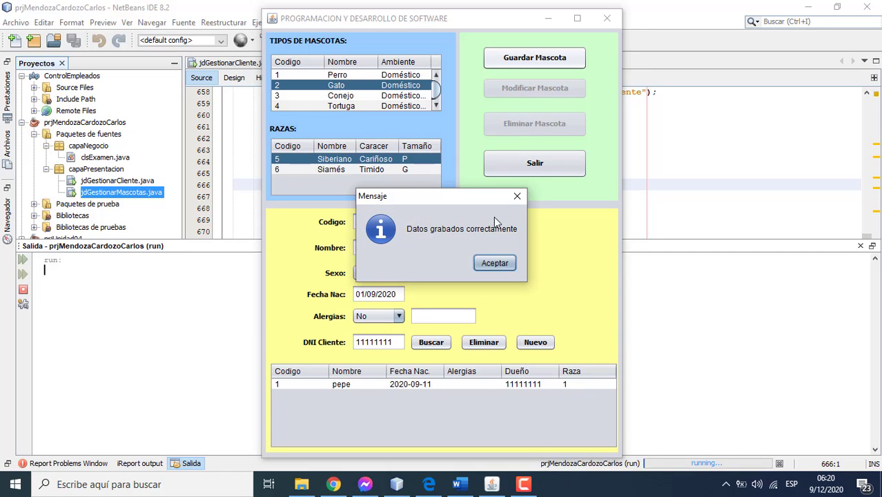
left_click(494, 263)
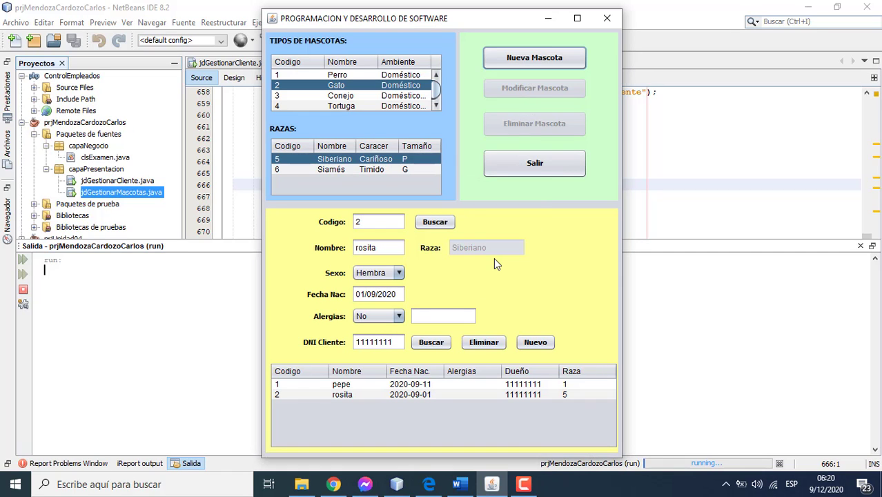
Clear the pet form and look up a second client's DNI to open the client registration form.
left_click(537, 346)
left_click(391, 345)
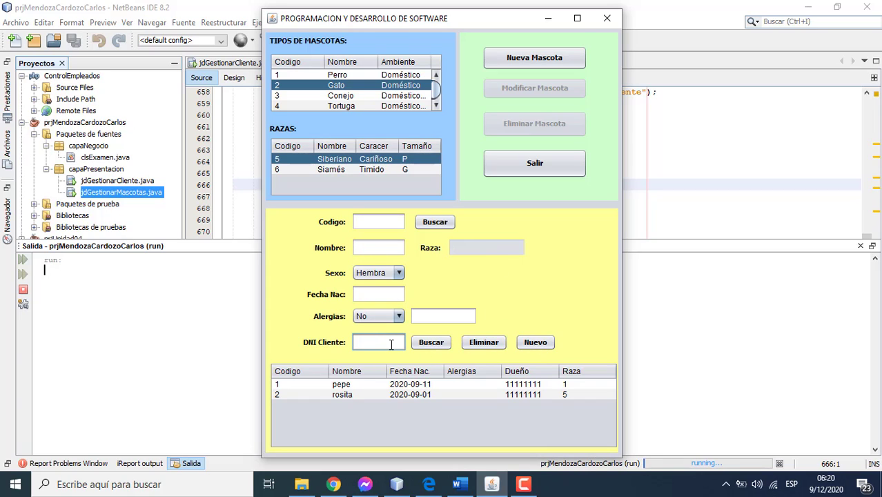
type("22222222")
left_click(424, 345)
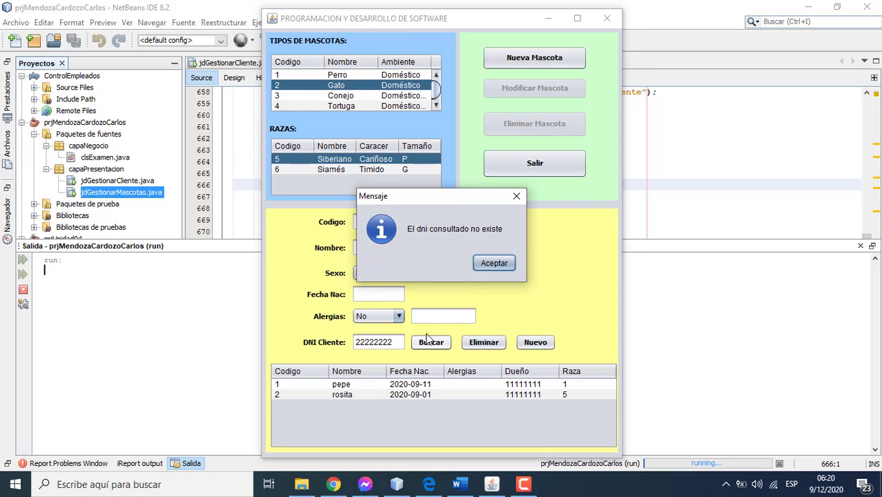
left_click(491, 264)
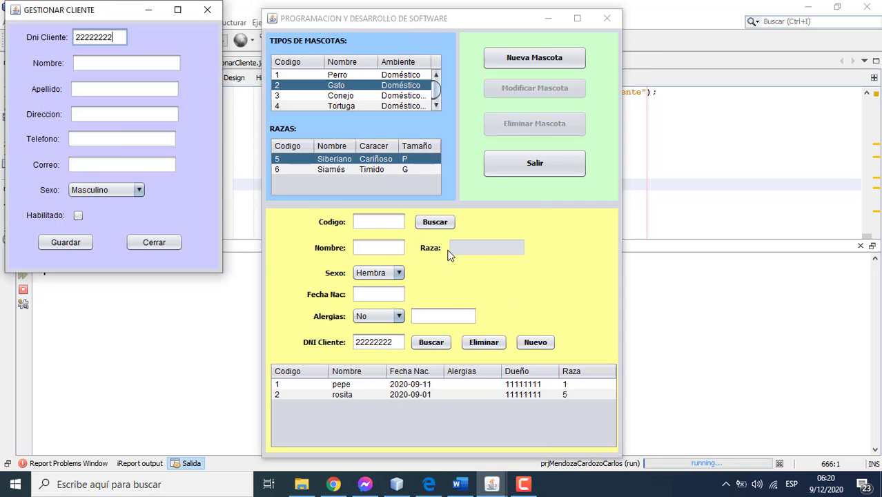
Fill in the second client's first name, surname and address in the client form.
left_click(106, 61)
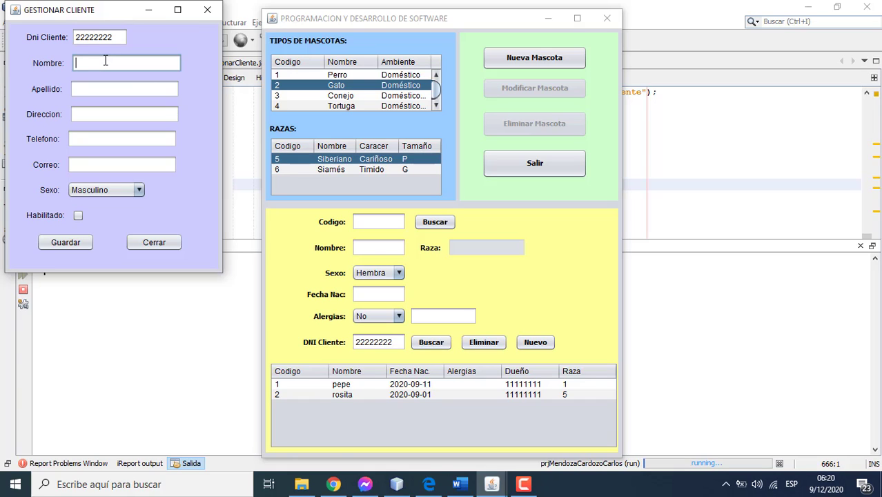
type("Miriam")
left_click(115, 84)
type("D")
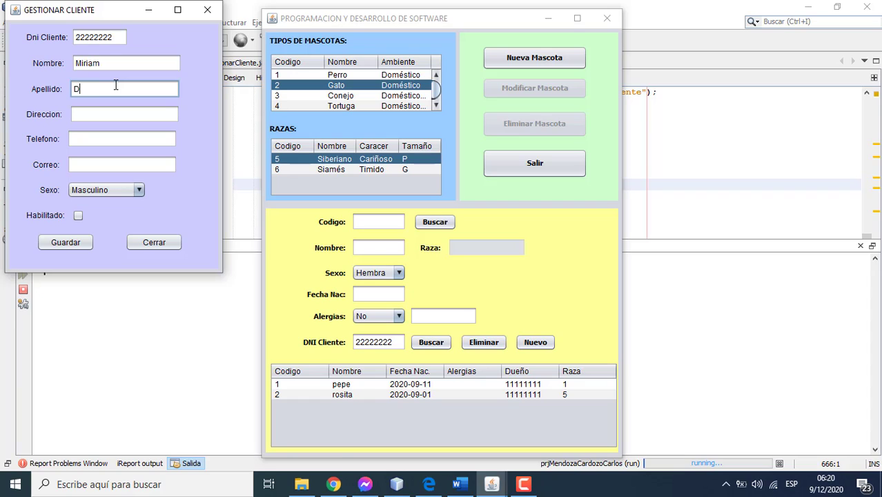
type("iaz")
left_click(117, 112)
type("Are")
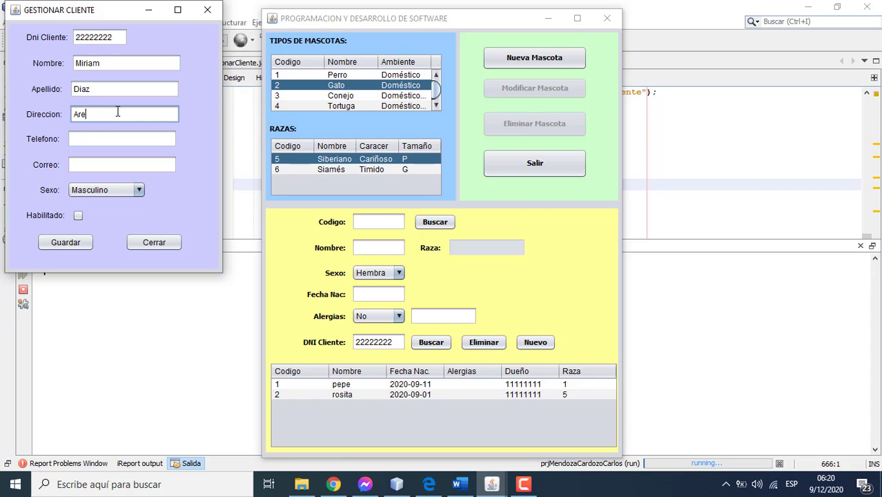
type("quipa 2222")
Set the second client's sex to Femenino, mark the client as Habilitado and save the record.
left_click(104, 190)
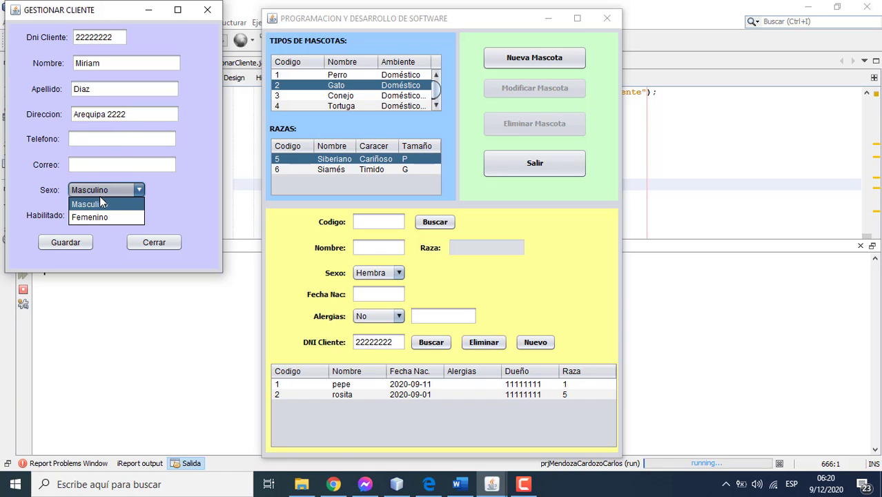
left_click(93, 218)
left_click(78, 216)
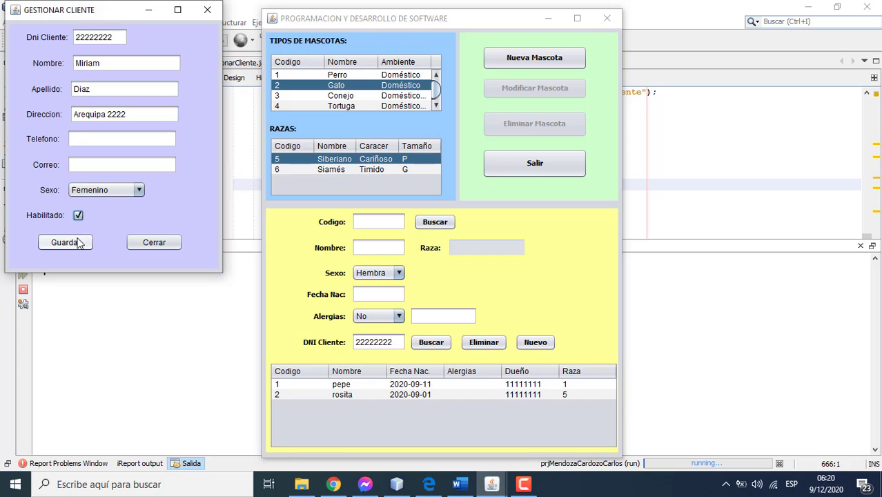
left_click(65, 242)
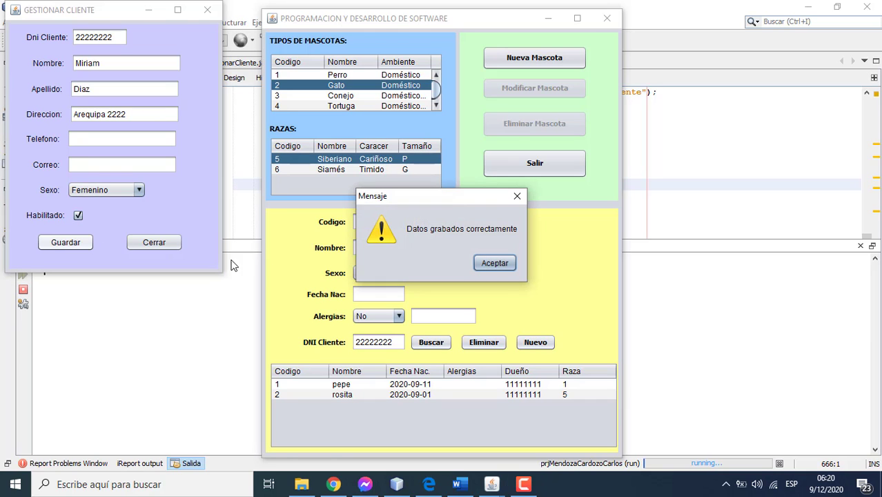
Start a new pet record named solo and set its sex to Macho.
left_click(486, 264)
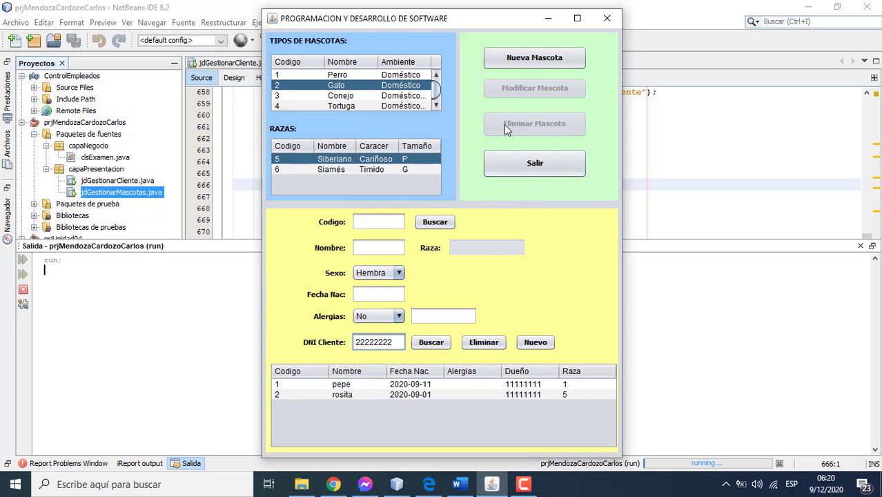
left_click(515, 60)
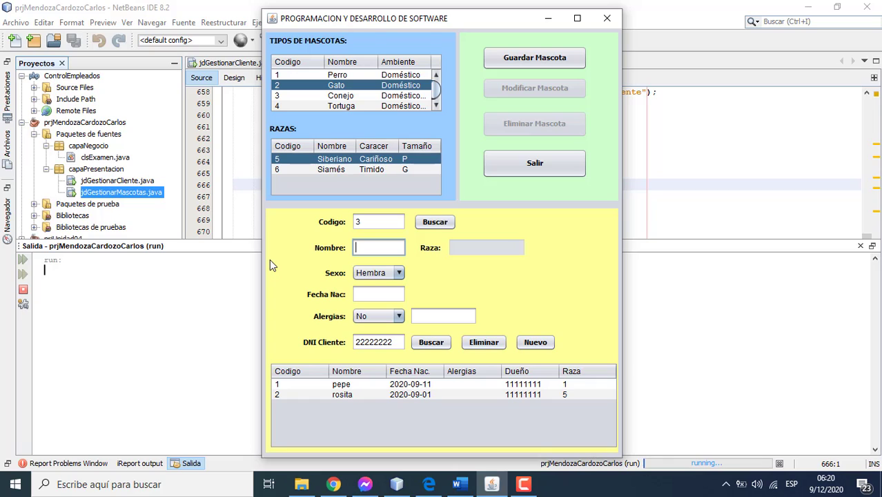
type("solo")
left_click(373, 274)
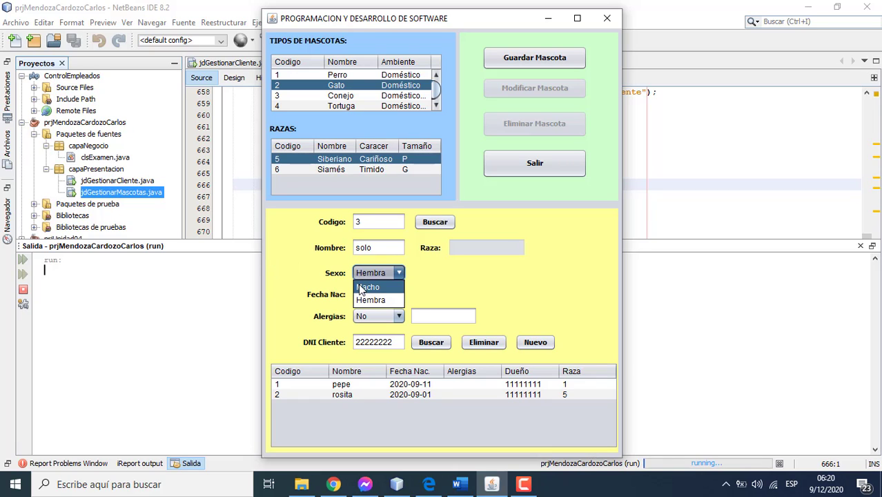
left_click(360, 287)
Assign the Conejo type and Angora breed to solo, enter its birth date and save the pet record.
left_click(336, 98)
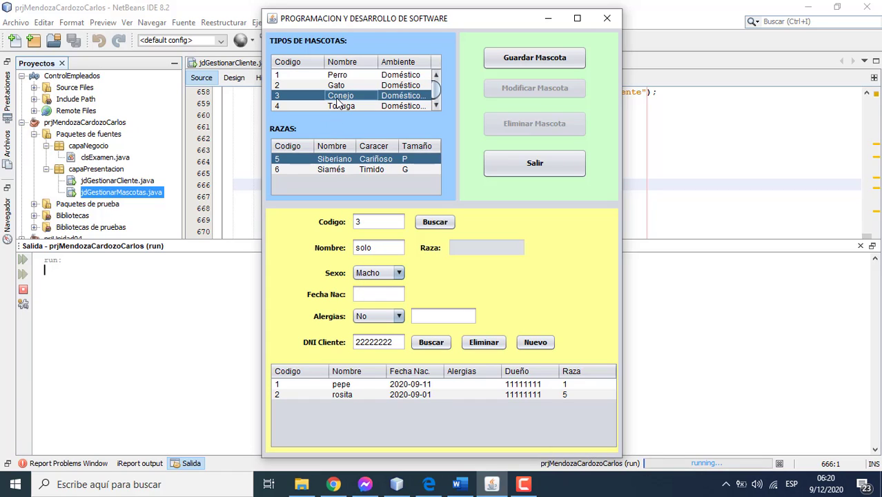
left_click(336, 163)
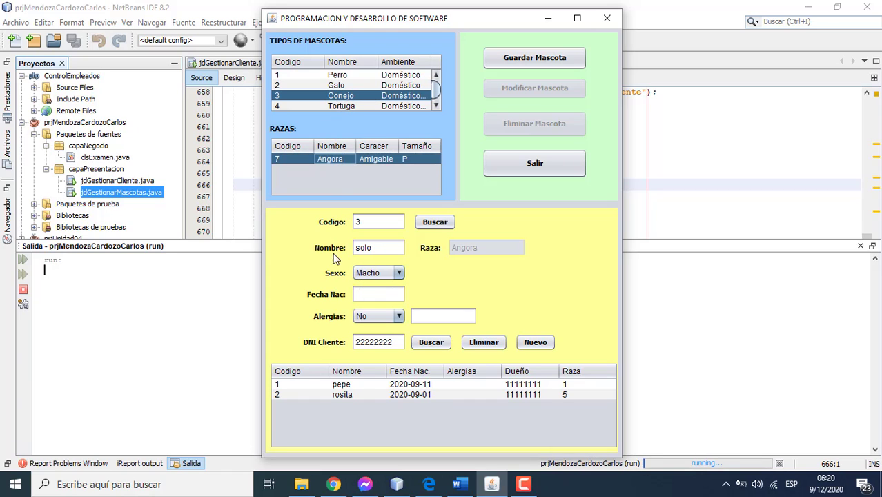
left_click(354, 293)
type("1")
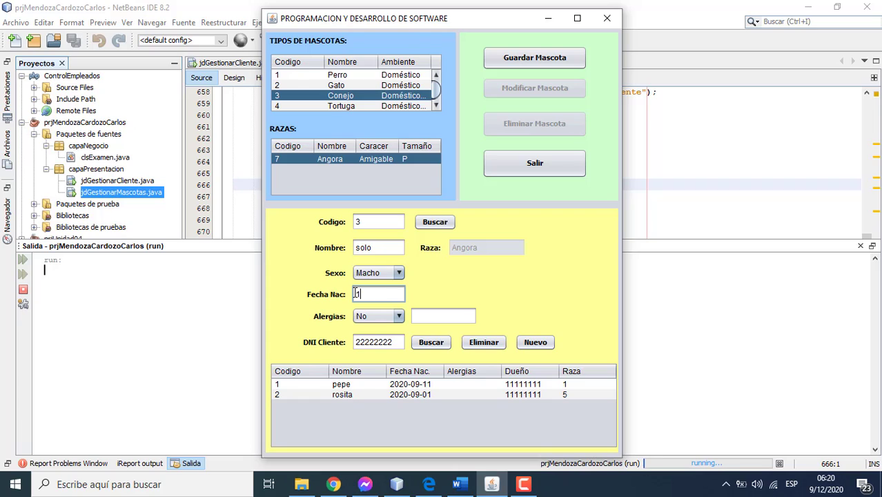
type("0/08/2020")
left_click(520, 61)
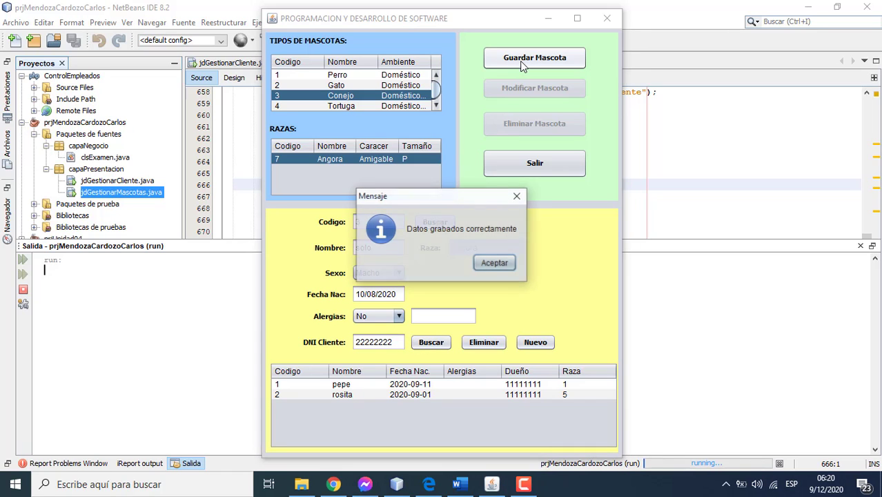
left_click(508, 265)
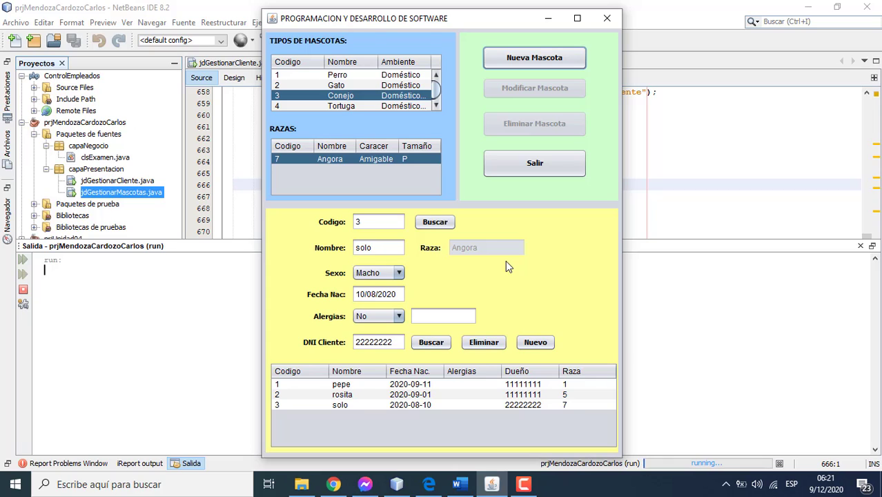
Set the allergies of the pet with code 2 to Si with the detail sol and save the modification.
left_click(535, 343)
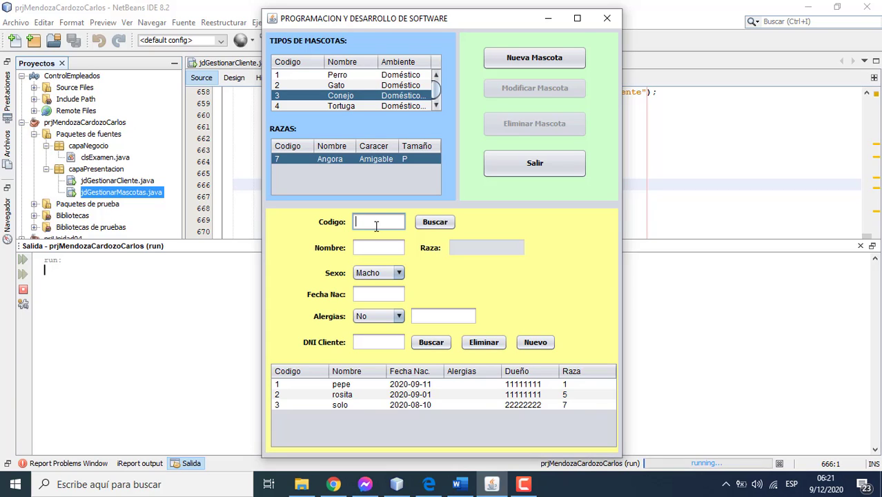
type("2")
left_click(426, 224)
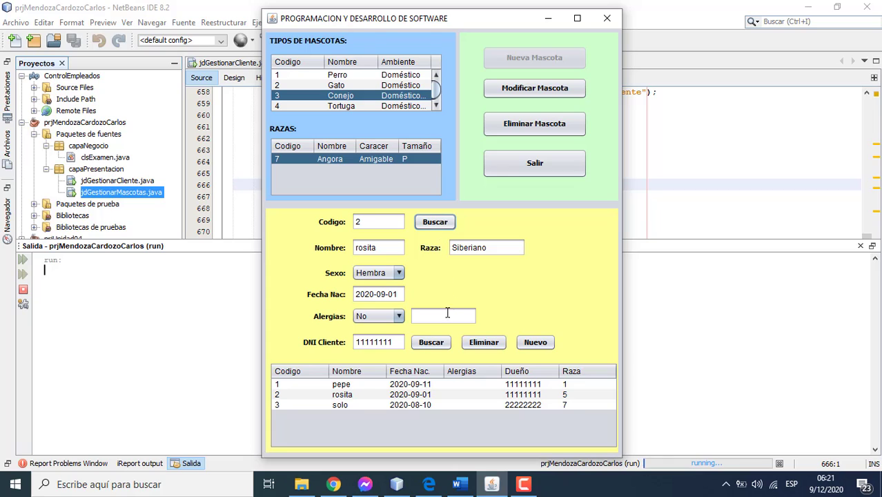
left_click(398, 317)
left_click(393, 331)
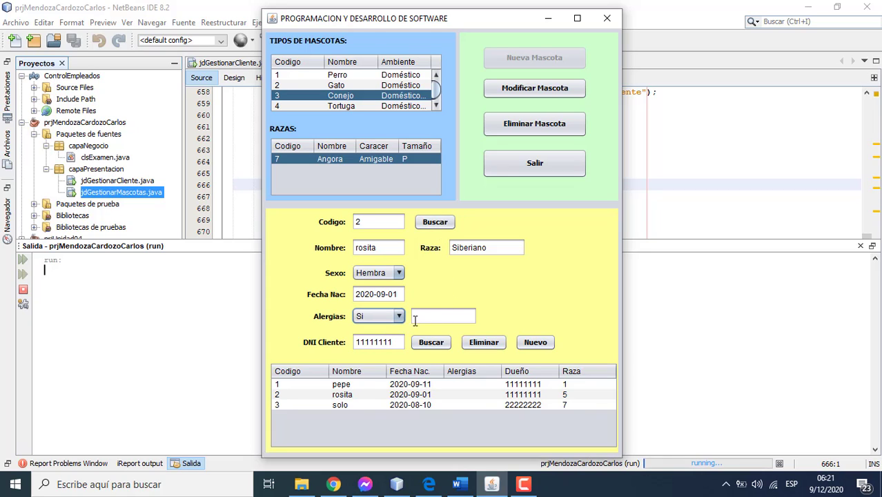
left_click(433, 316)
type("sol")
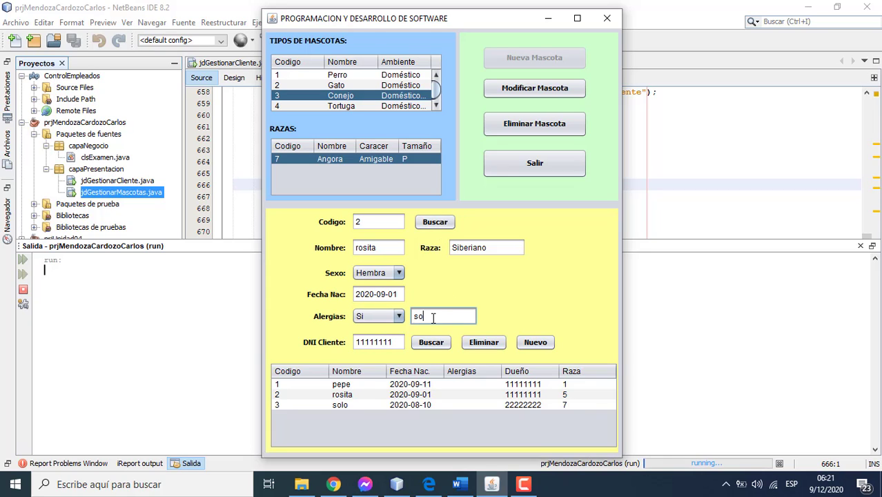
left_click(533, 87)
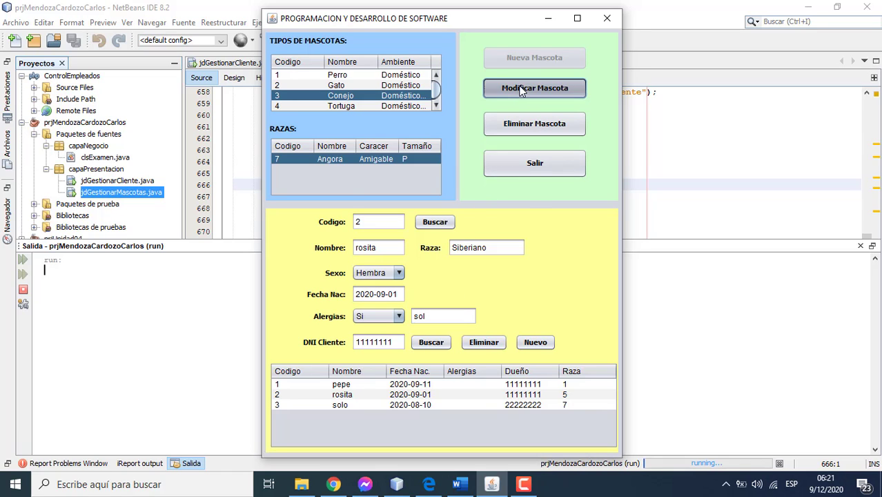
left_click(488, 267)
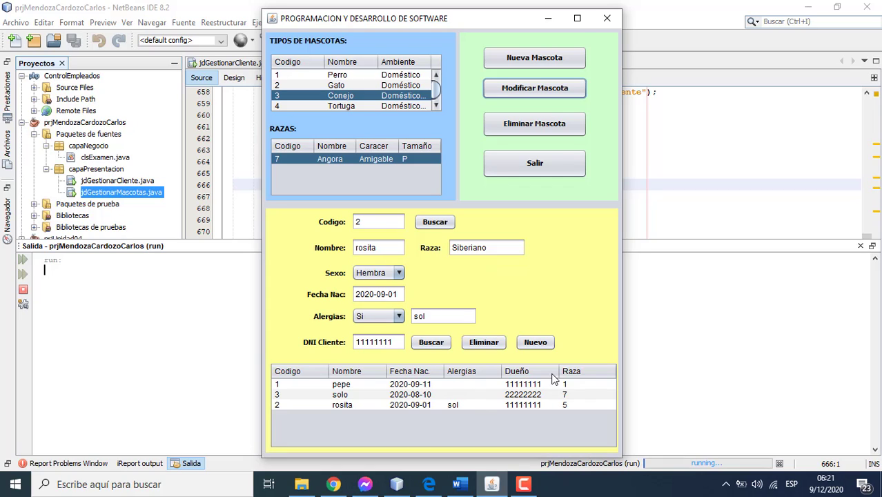
Look up the pet with code 3 and delete its record.
left_click(532, 347)
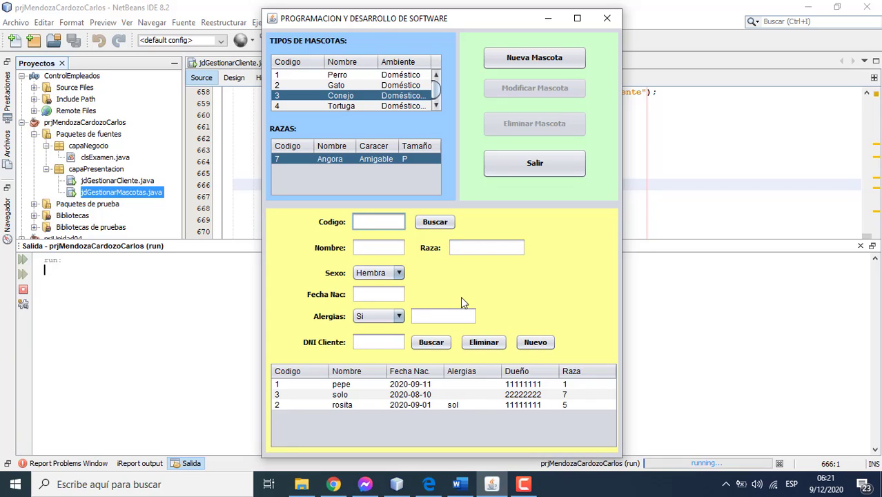
type("3")
left_click(434, 224)
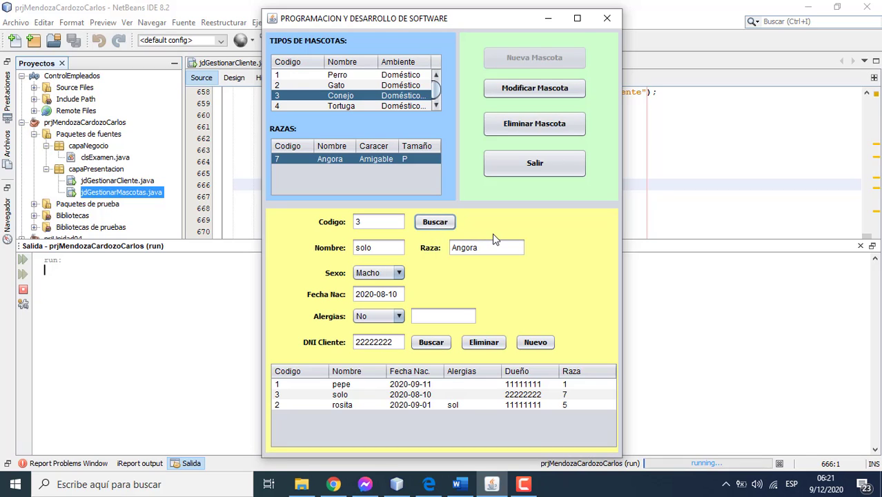
left_click(500, 131)
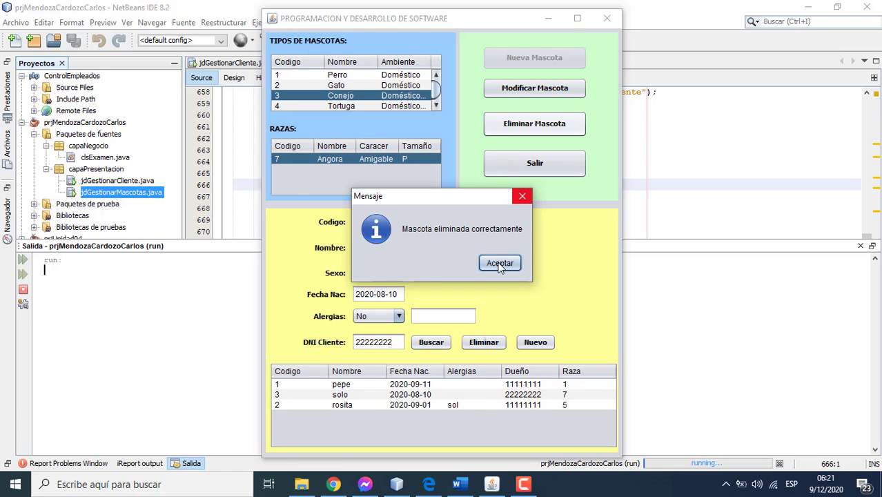
left_click(500, 265)
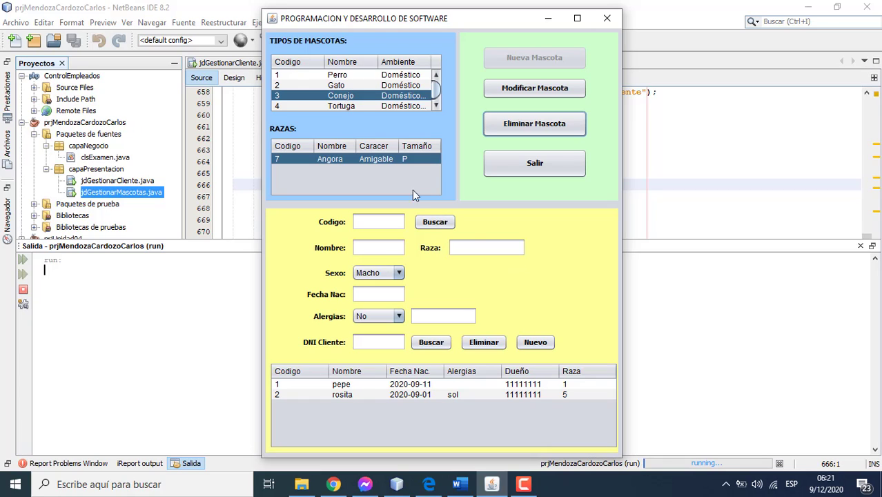
Browse the breeds listed for the pet types Perro, Gato and Conejo.
left_click(350, 86)
left_click(345, 74)
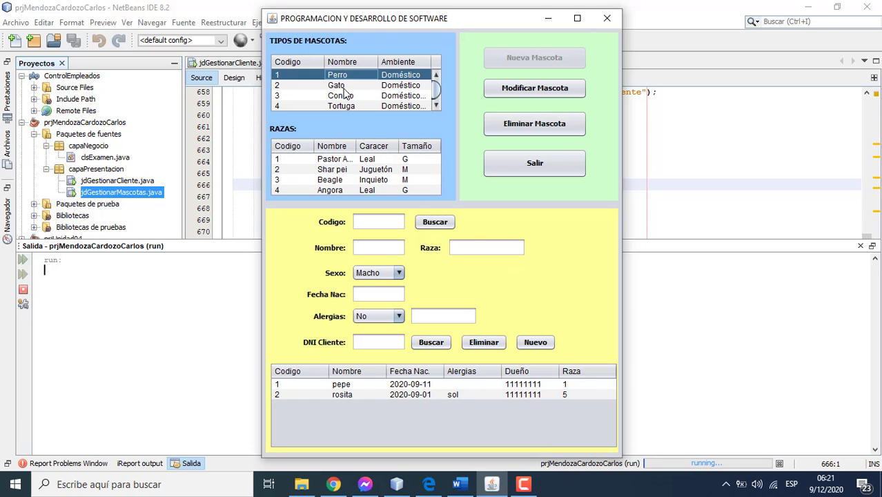
left_click(344, 87)
left_click(346, 96)
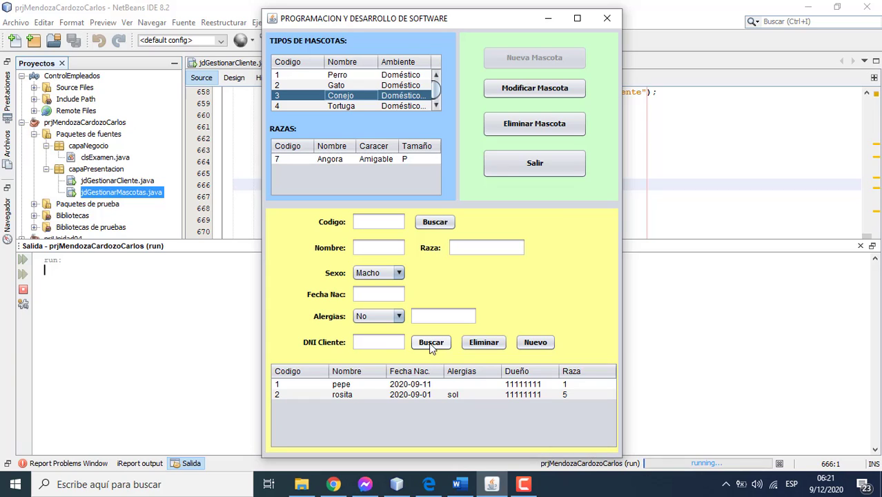
Look up a third client's DNI to open the client registration form.
left_click(402, 343)
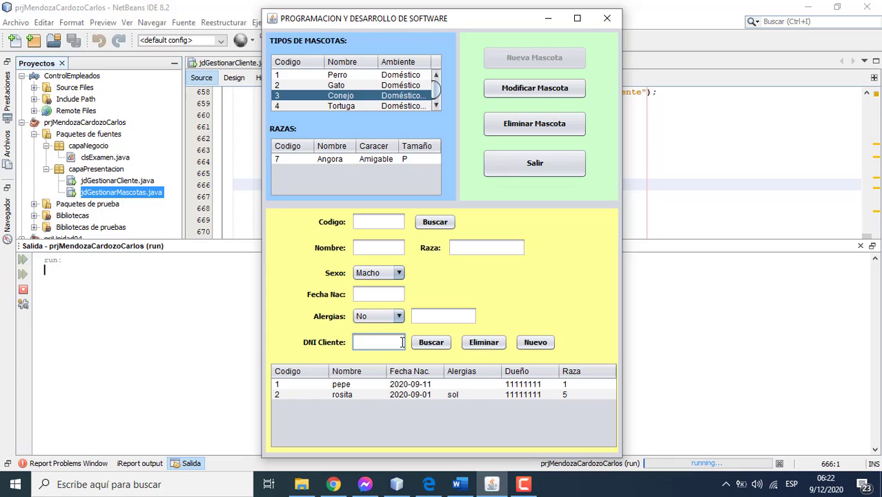
type("33333333")
left_click(423, 344)
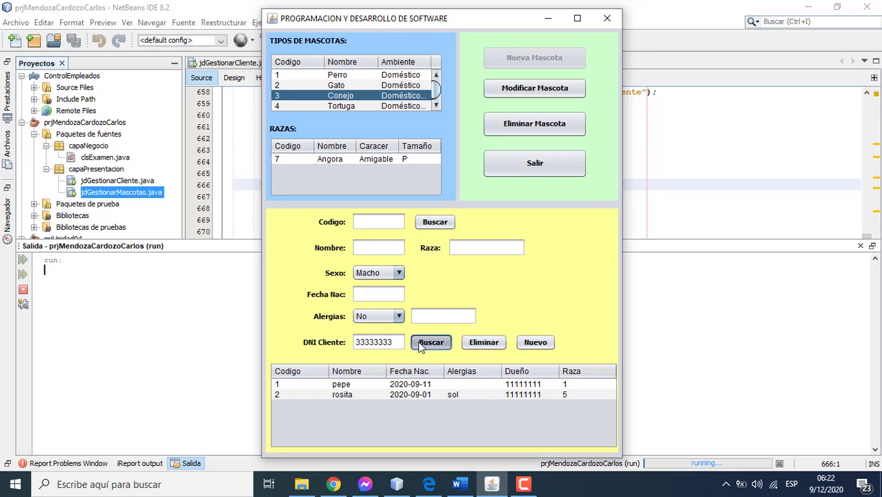
left_click(478, 268)
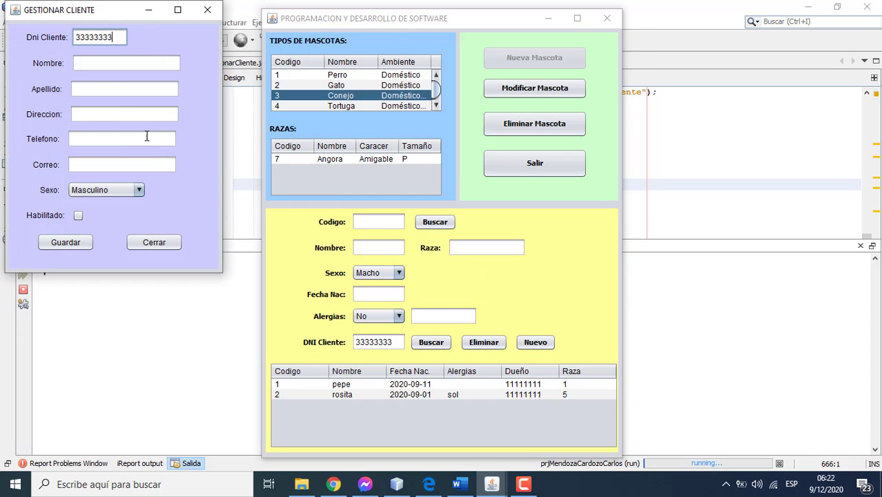
Fill in the third client's first name, surname and address in the client form.
left_click(102, 63)
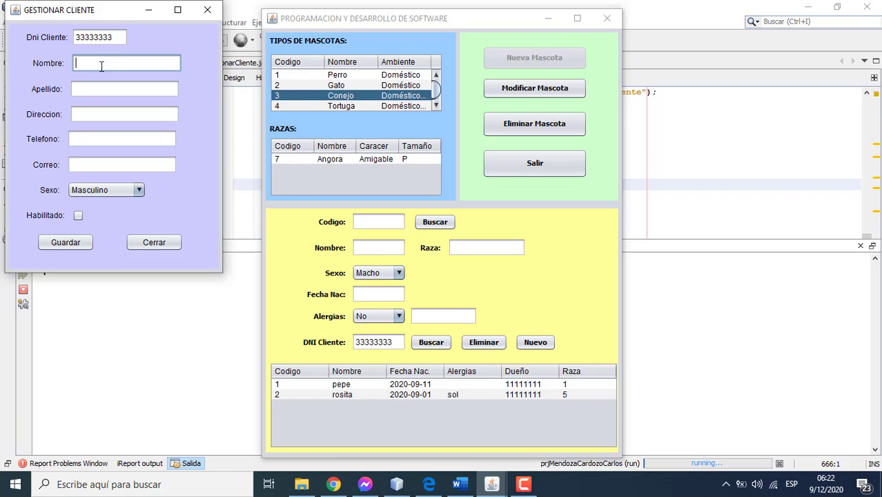
type("Ana")
left_click(96, 90)
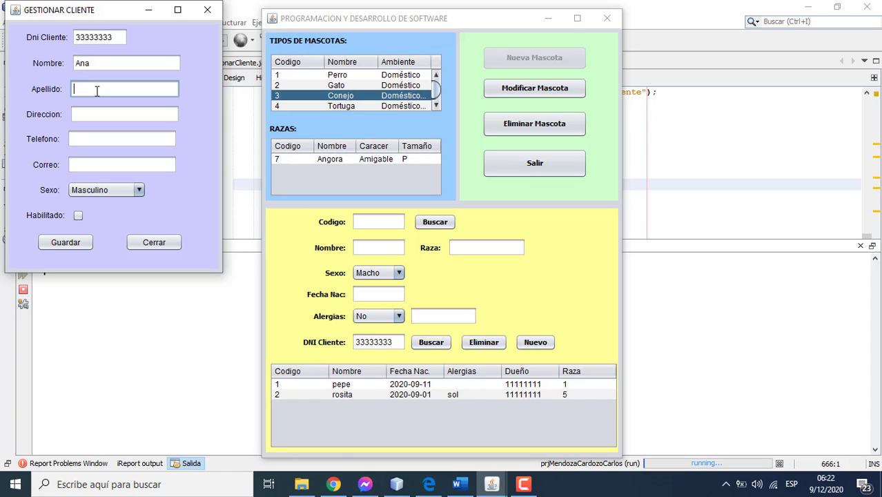
type("Rosales")
left_click(97, 114)
type("Ica 333")
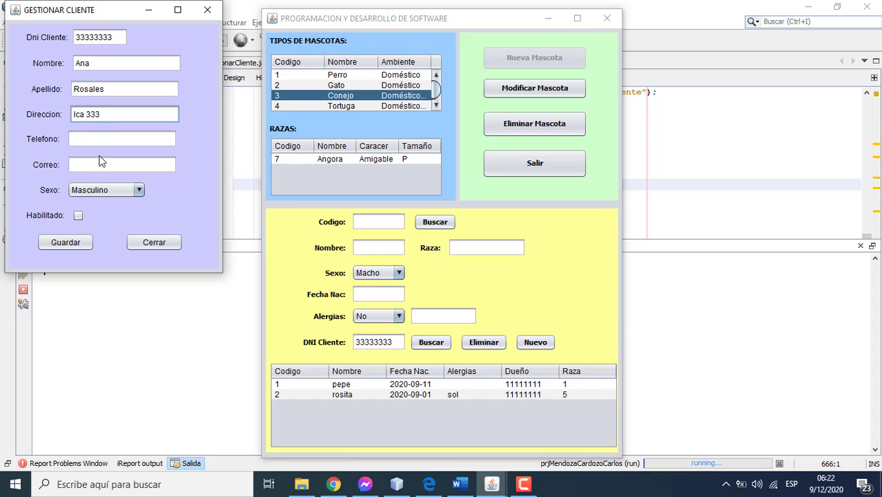
Set the third client's sex to Femenino, mark the client as Habilitado and save the record.
left_click(97, 188)
left_click(91, 218)
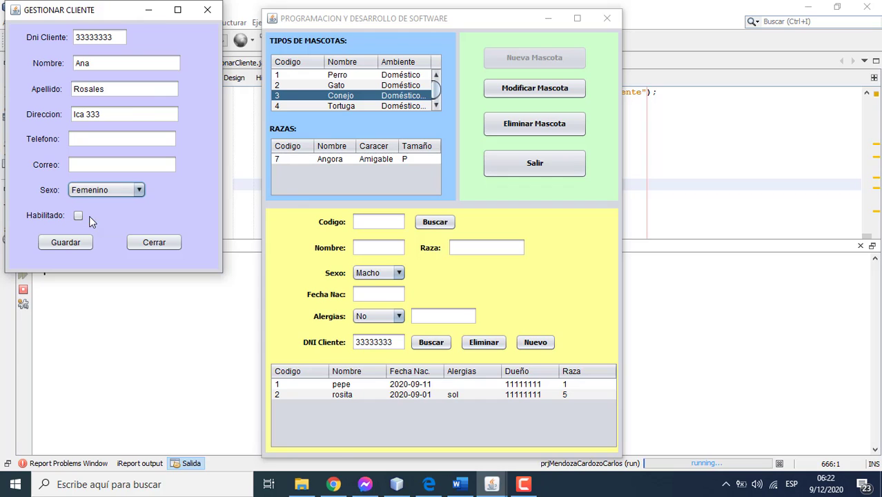
left_click(78, 216)
left_click(66, 242)
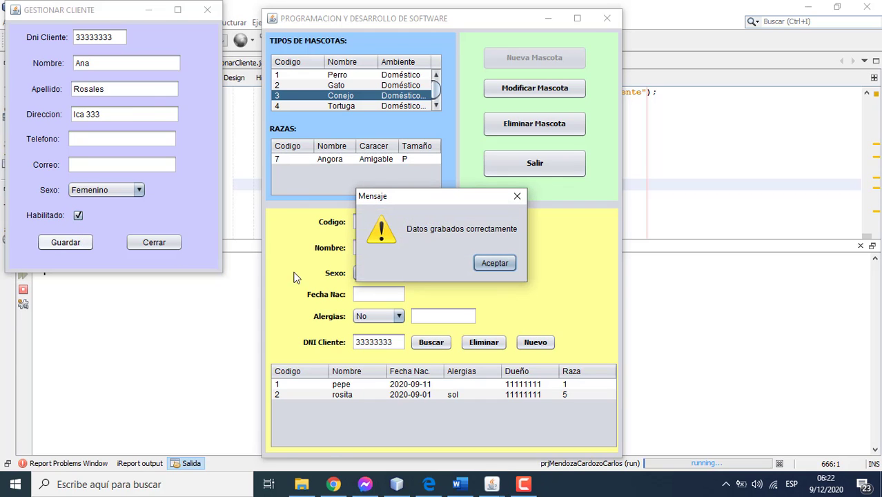
left_click(494, 263)
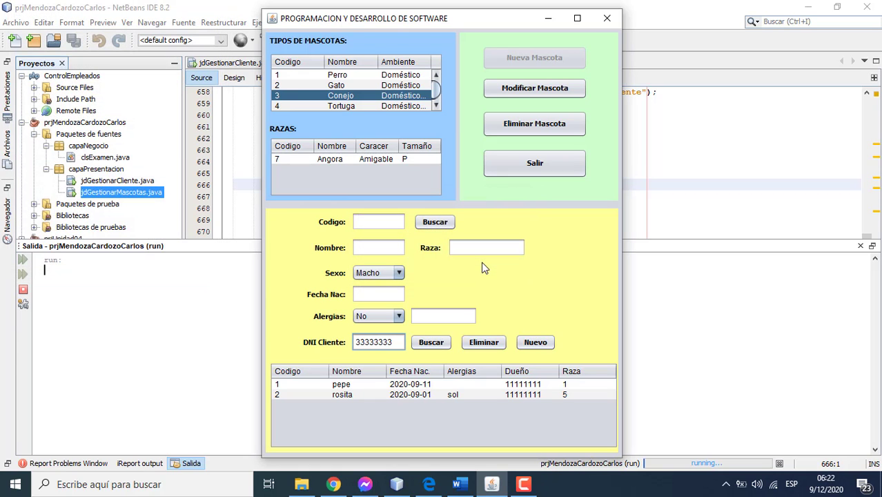
Clear the pet form and start a new pet record with type Gato and breed Siamés.
left_click(344, 86)
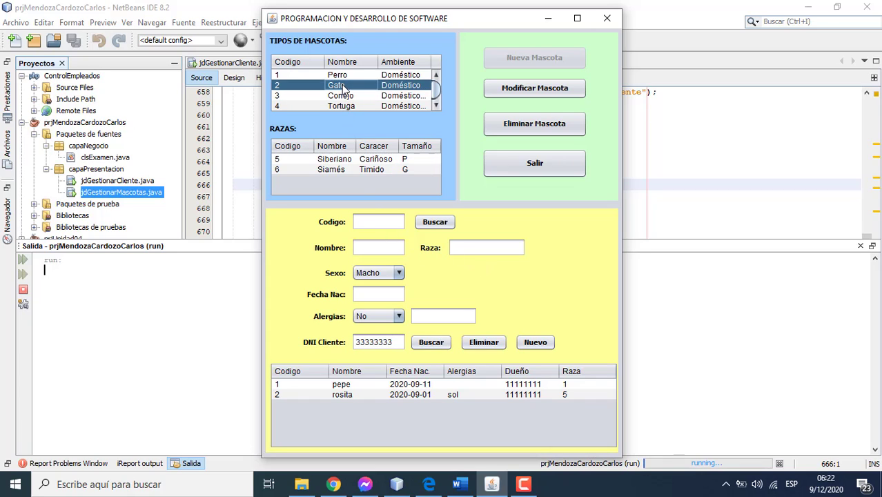
left_click(339, 169)
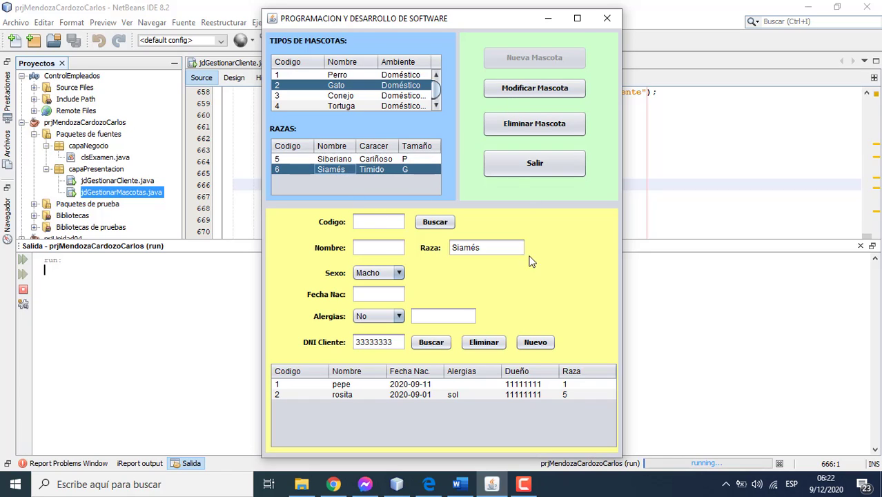
left_click(536, 343)
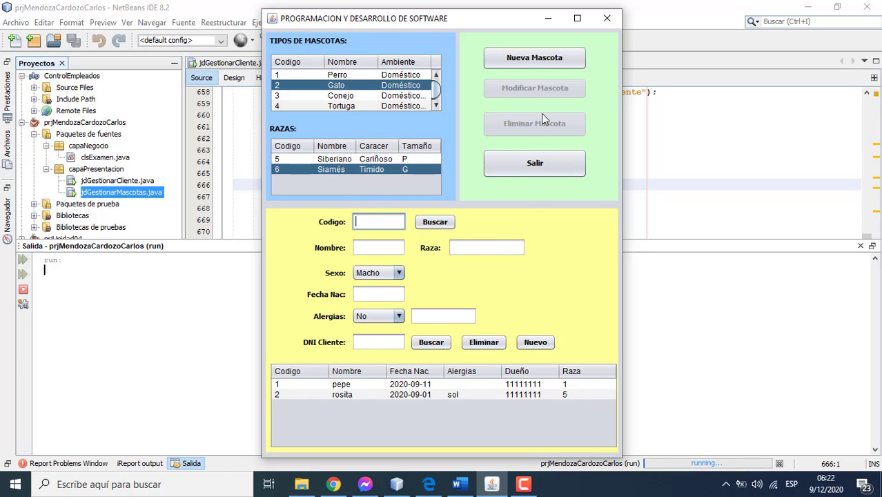
left_click(539, 62)
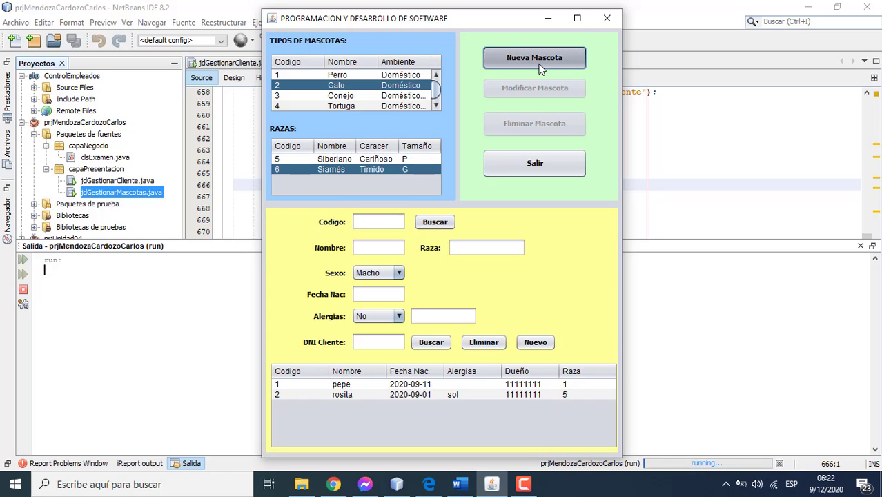
left_click(347, 172)
Name the new Siamés pet memaa, set its sex to Hembra and enter its birth date.
left_click(358, 246)
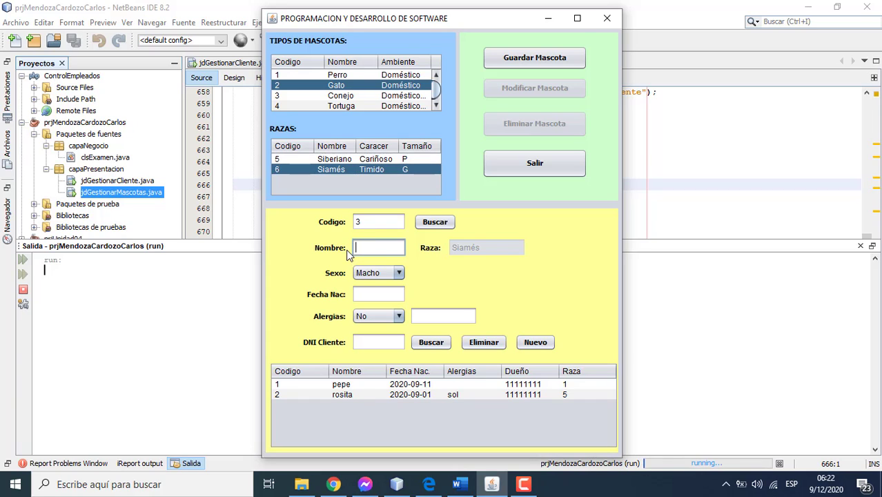
type("memaa")
left_click(396, 274)
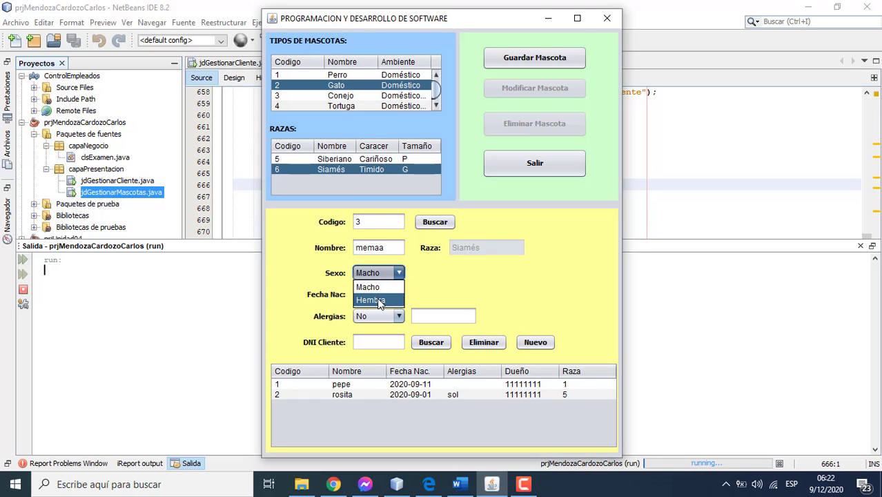
left_click(377, 299)
left_click(377, 297)
type("11")
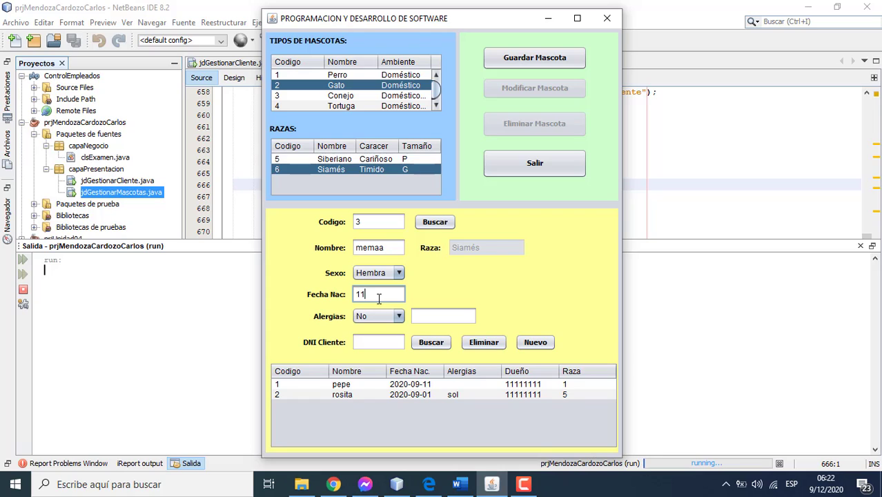
type("/09/2019")
Set the new pet's allergies to Si with the detail sol.
left_click(399, 316)
left_click(366, 330)
left_click(416, 317)
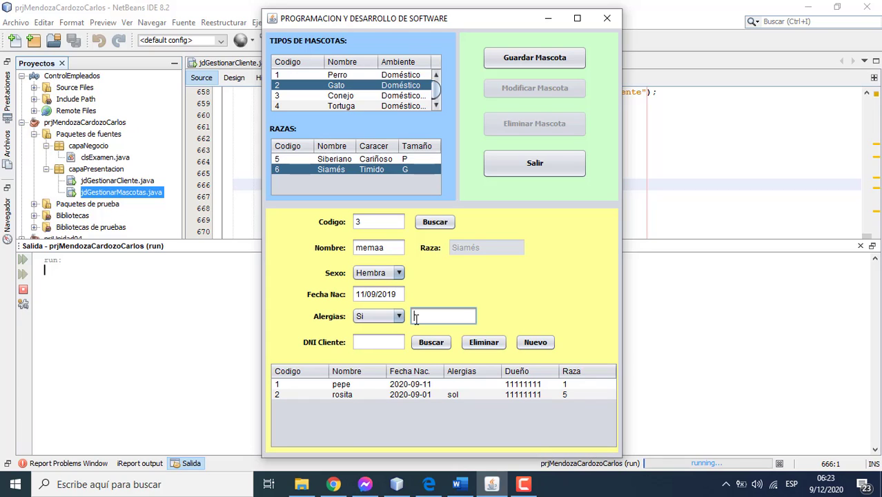
type("sol")
Enter the third client's DNI as the pet's owner and save the new pet record.
left_click(392, 337)
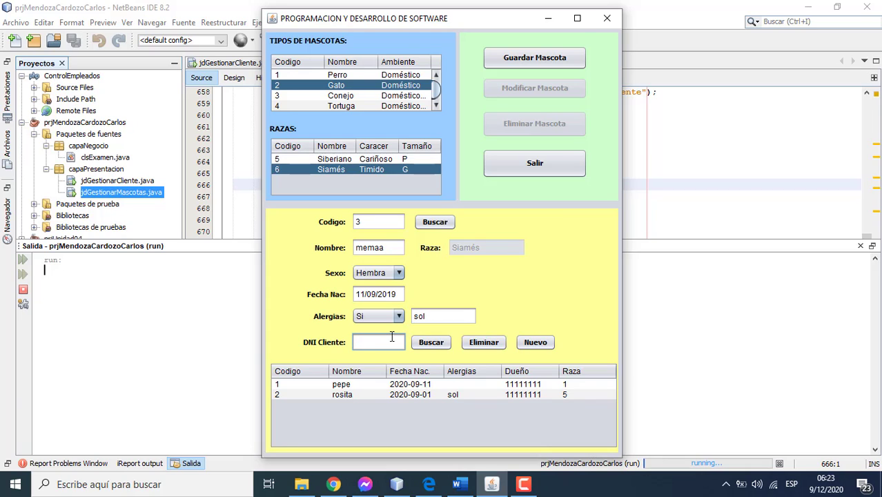
type("33333333")
left_click(513, 60)
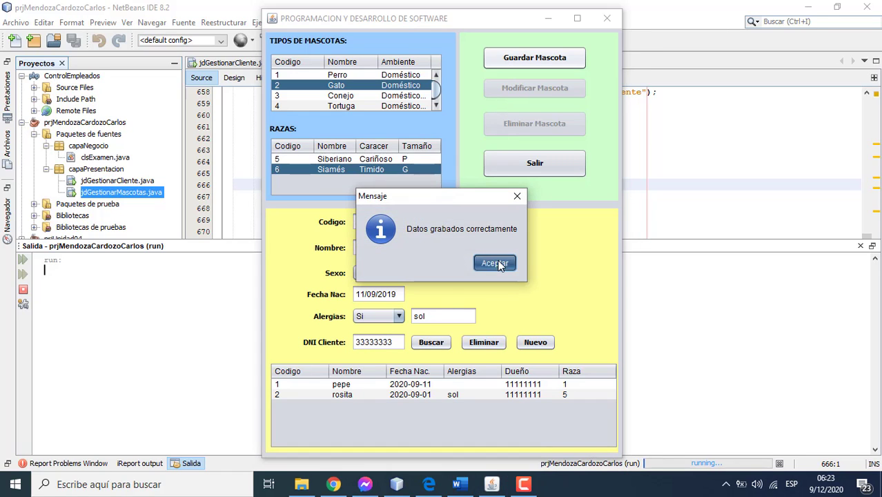
left_click(500, 262)
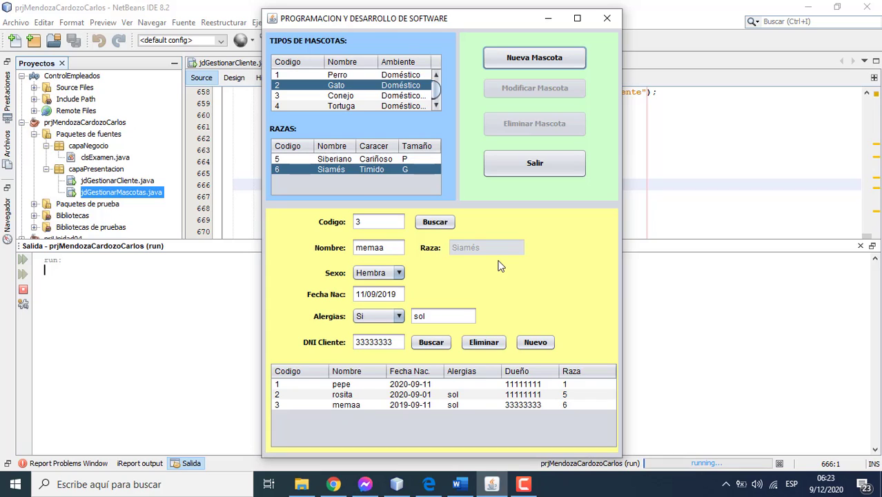
Look up the pet with code 1 and delete its owner client together with all of that client's pets.
left_click(534, 341)
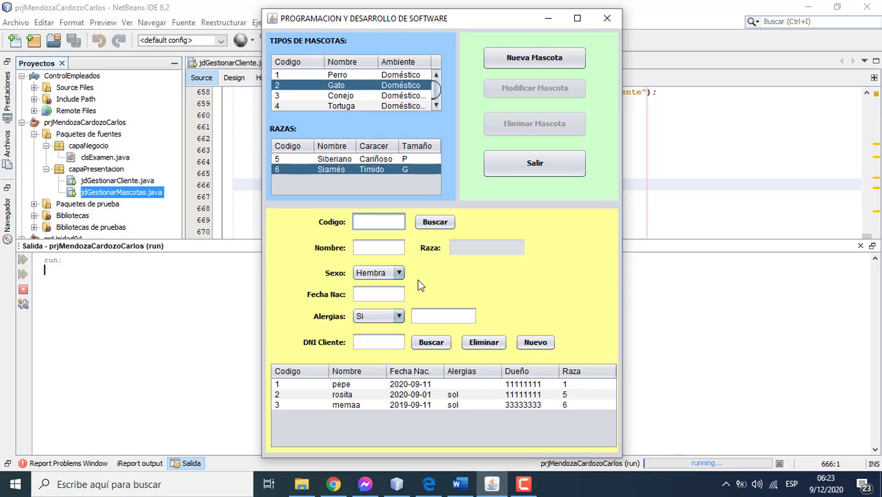
type("1")
left_click(427, 225)
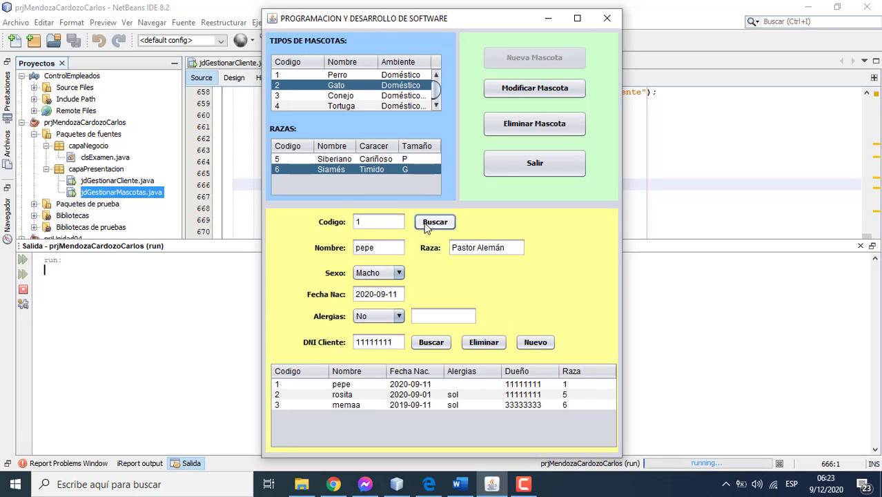
left_click(483, 344)
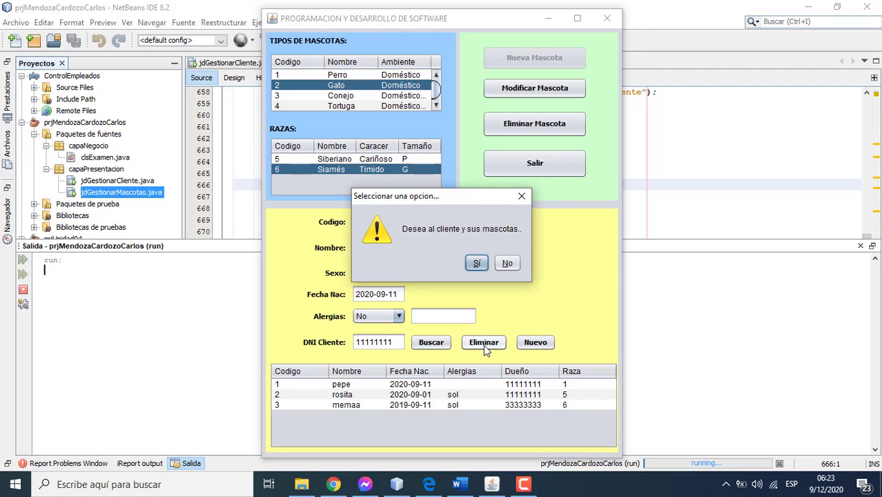
left_click(473, 267)
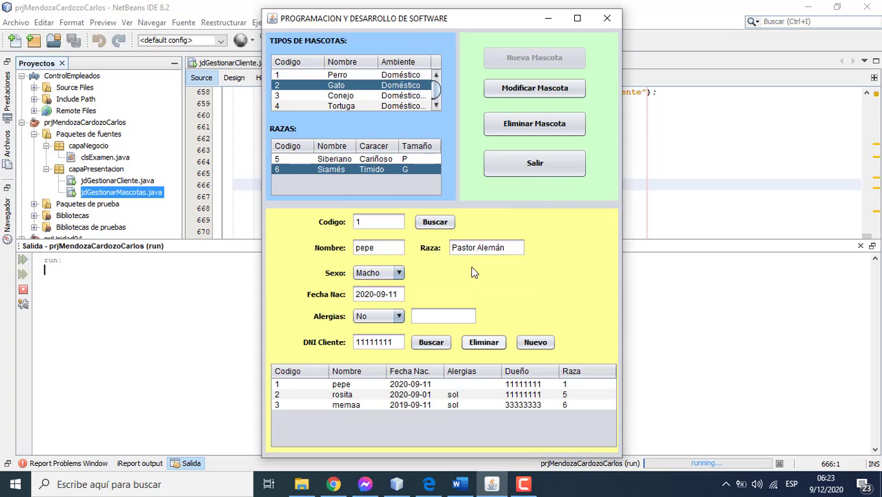
left_click(483, 264)
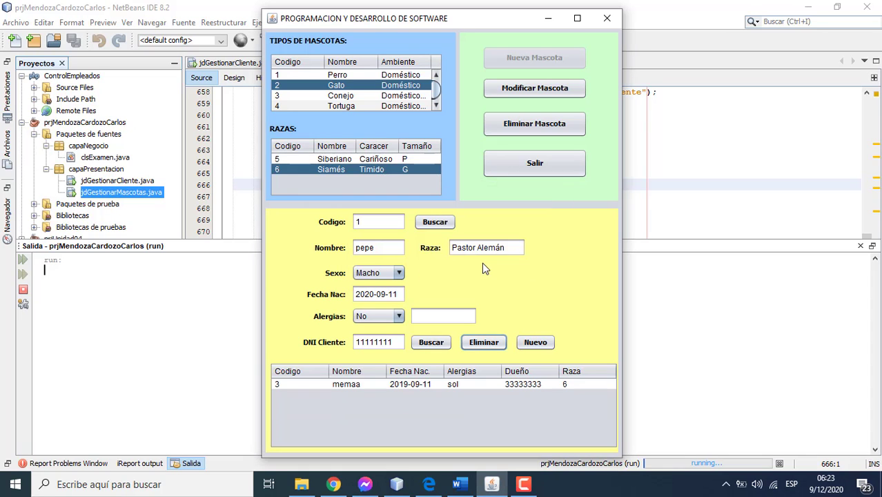
Clear the pet form and search again for pet code 1 to check the deletion.
left_click(526, 345)
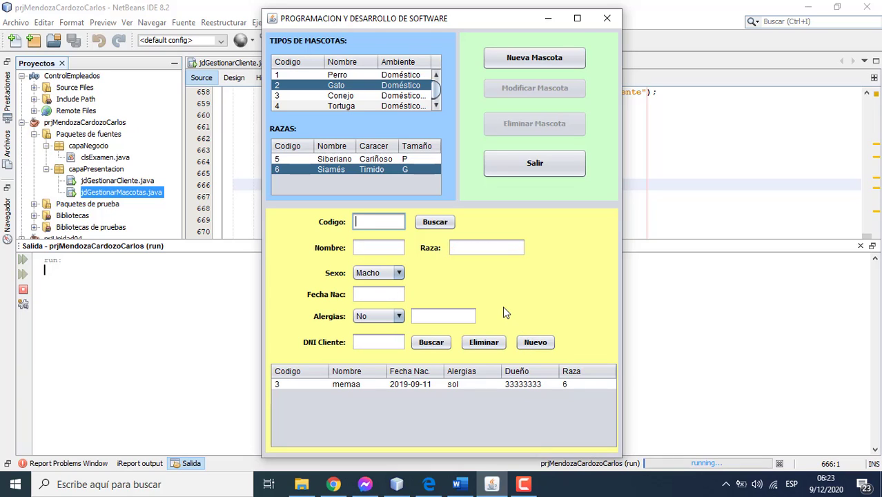
type("1")
left_click(435, 221)
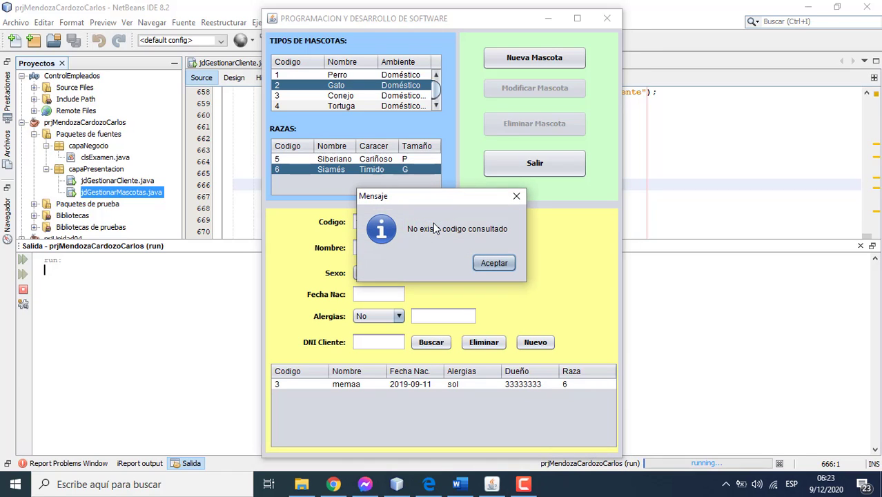
left_click(493, 268)
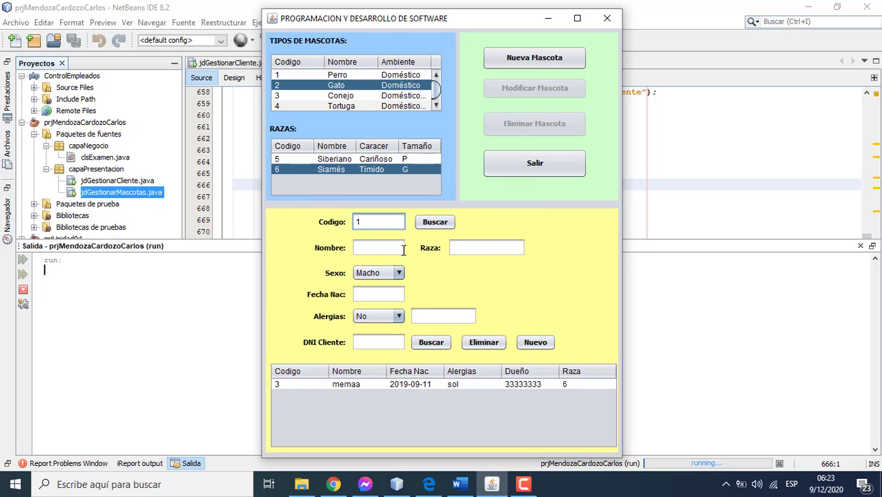
Look up pet code 3, change its allergy detail to solessss and save the modification.
key("BackSpace")
type("3")
left_click(428, 226)
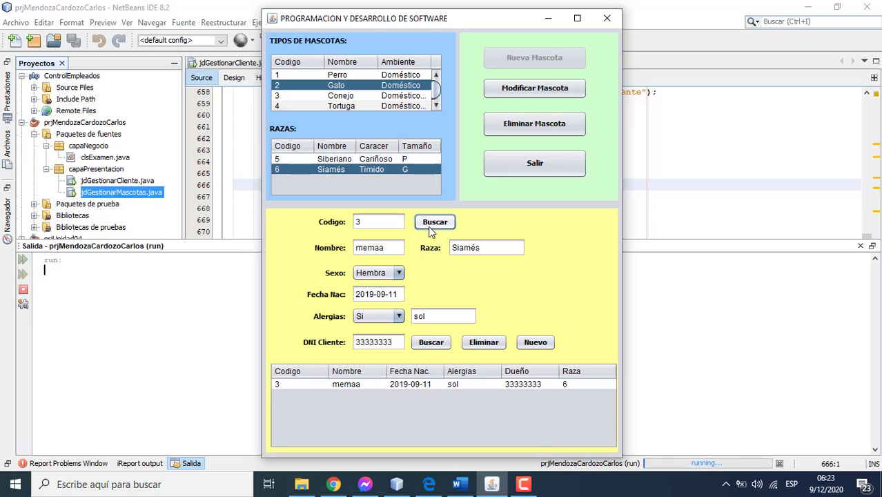
left_click(429, 318)
type("essss")
left_click(502, 94)
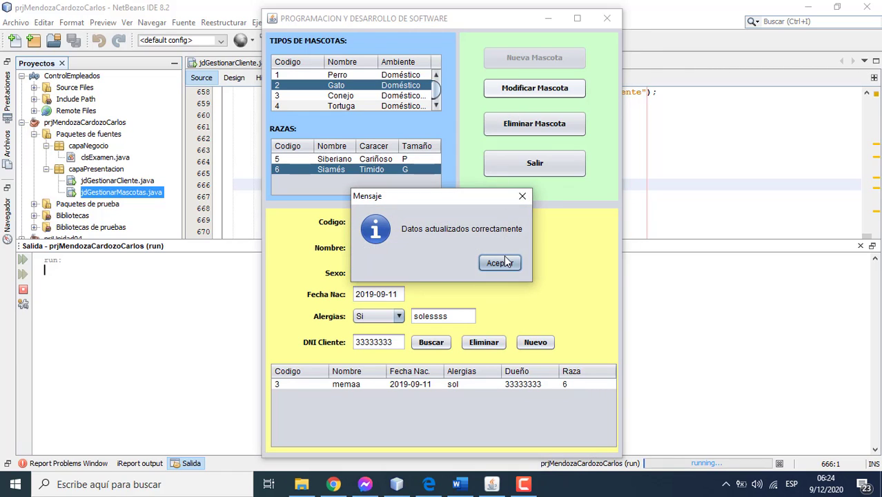
left_click(502, 258)
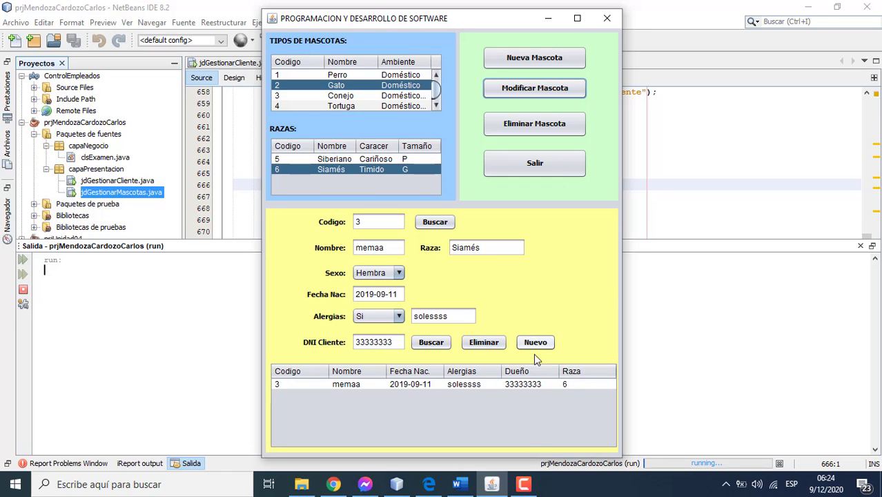
left_click(524, 483)
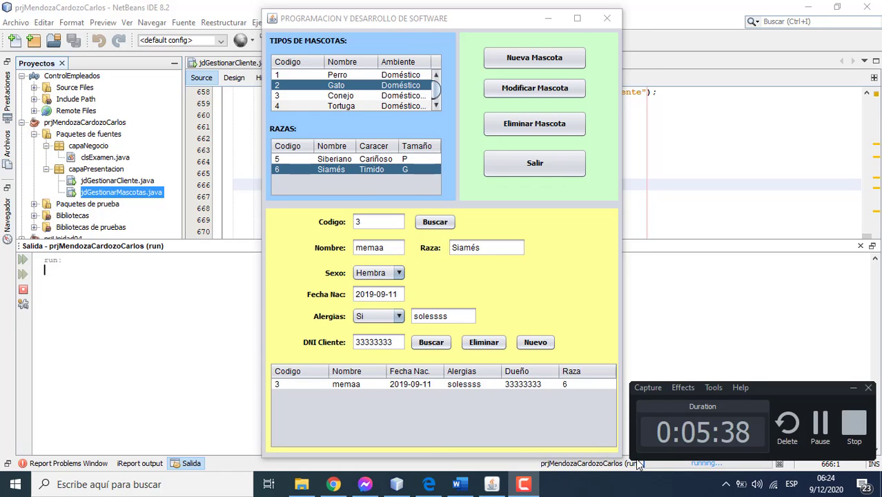